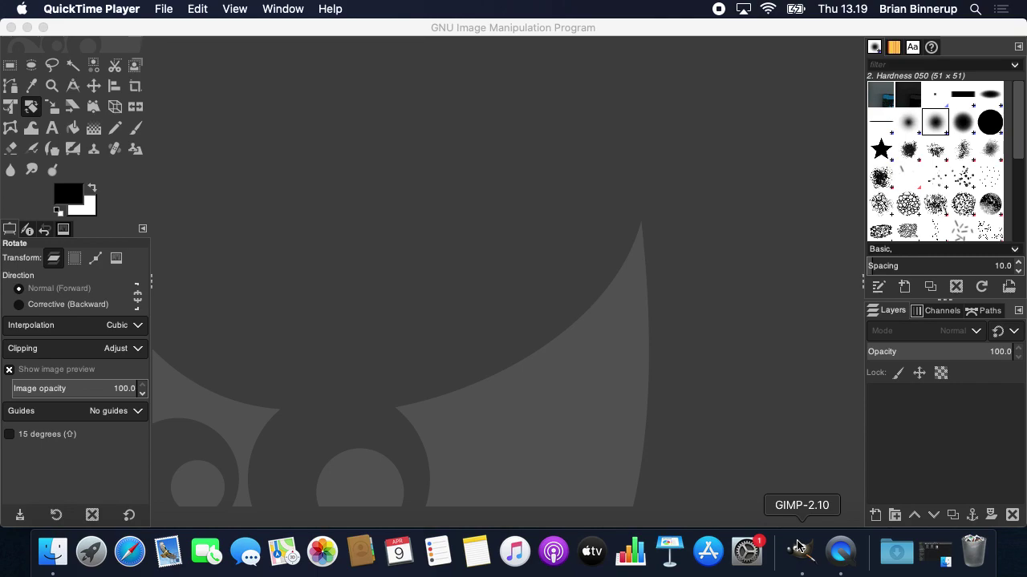
# Open ScanFull.jpg from the Desktop folder in GIMP
pyautogui.click(588, 298)
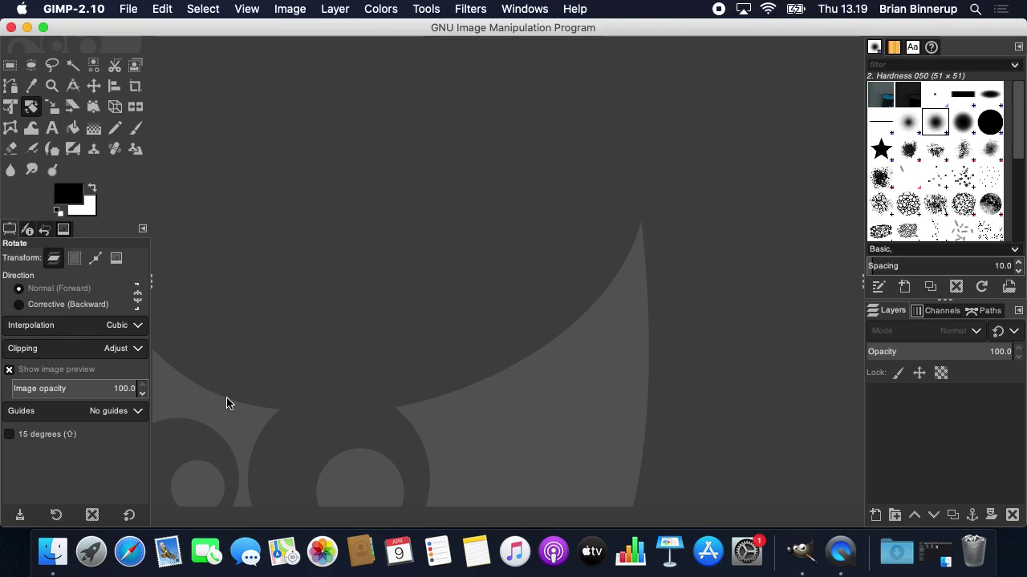
pyautogui.click(57, 557)
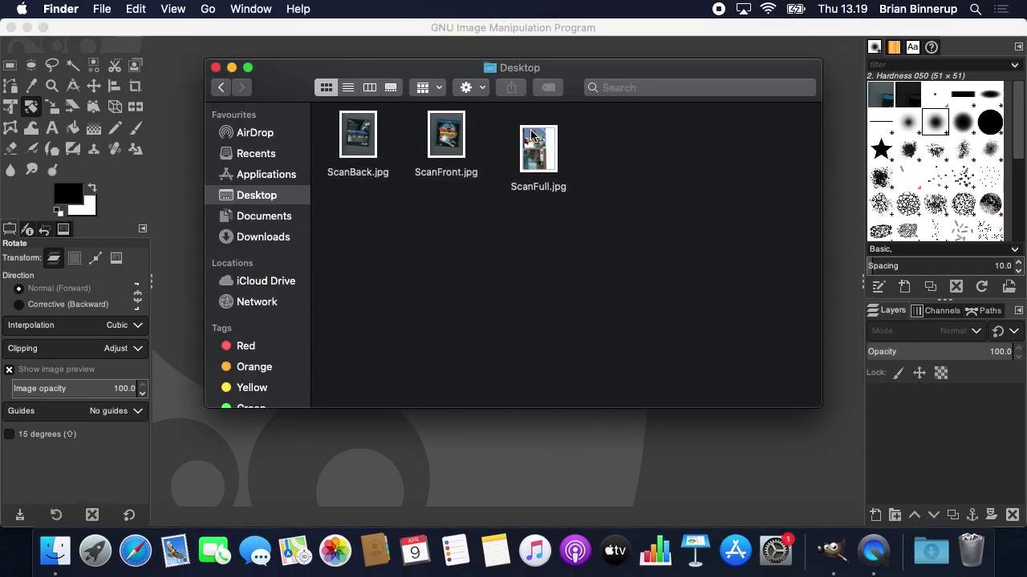
pyautogui.click(531, 136)
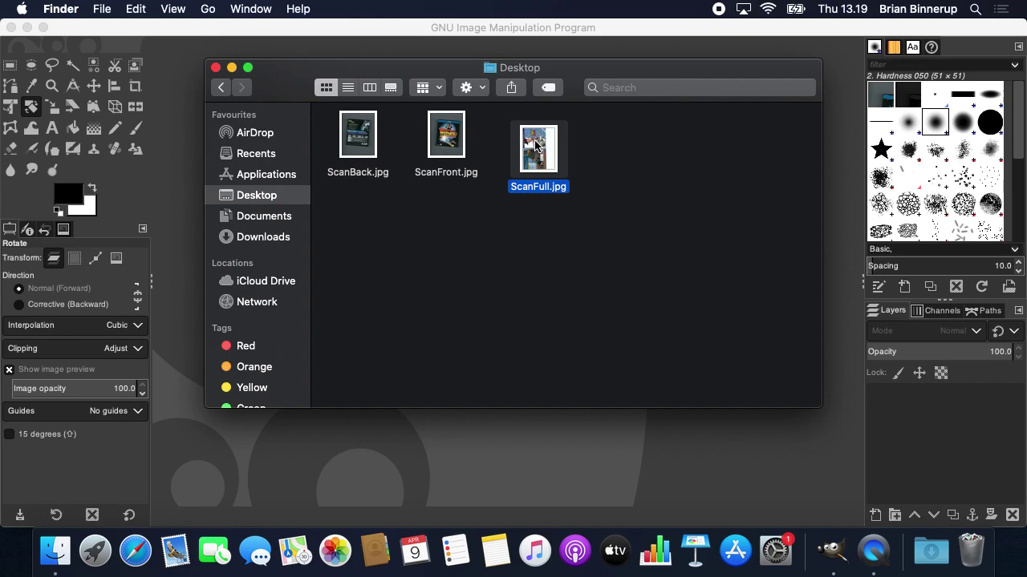
pyautogui.moveTo(536, 144); pyautogui.dragTo(514, 463)
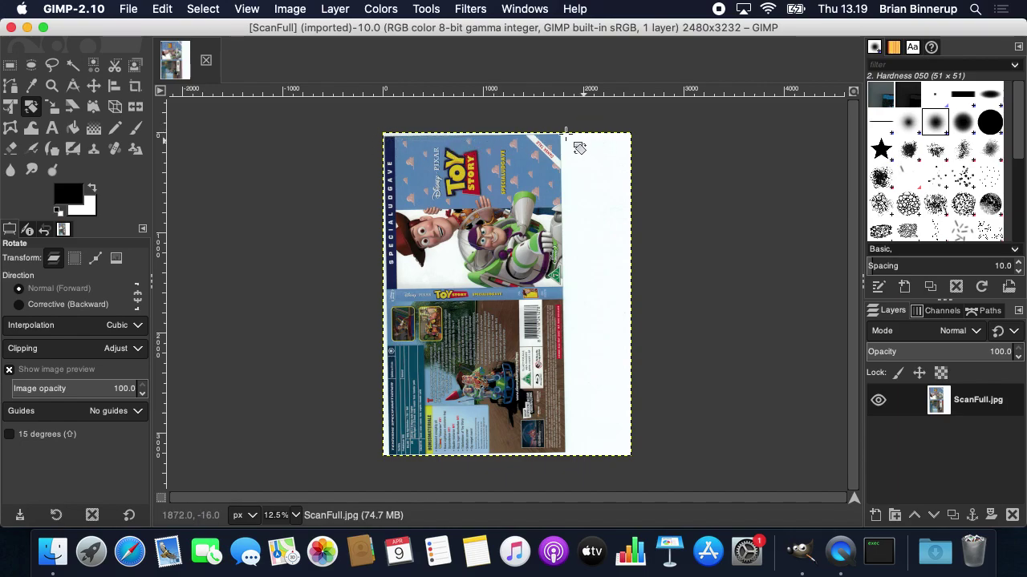
# Select the scanned cover with a rectangle of about 2344 × 3400 px and crop the image to it, removing the blank white strip
pyautogui.click(15, 68)
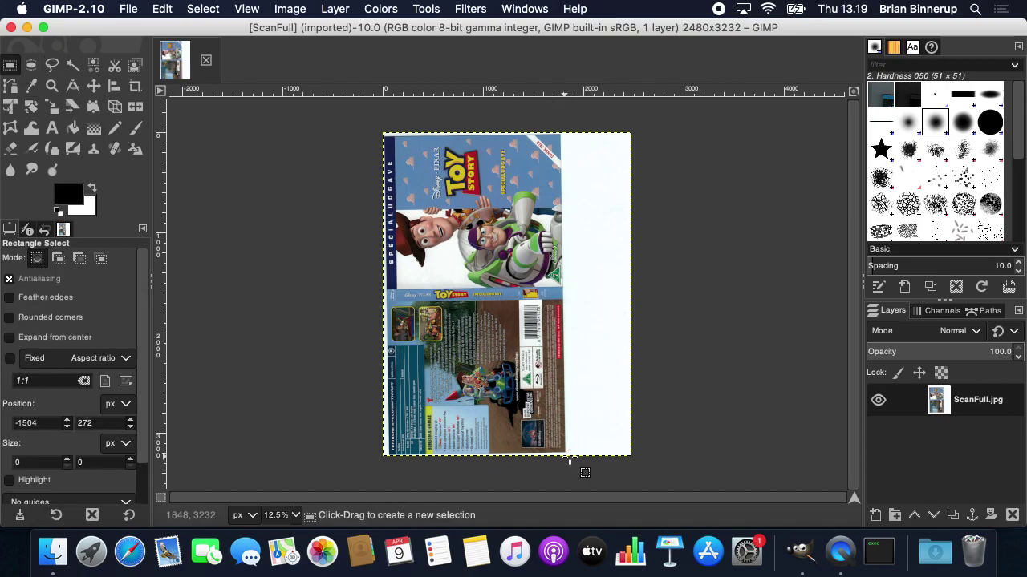
pyautogui.moveTo(567, 457); pyautogui.dragTo(332, 115)
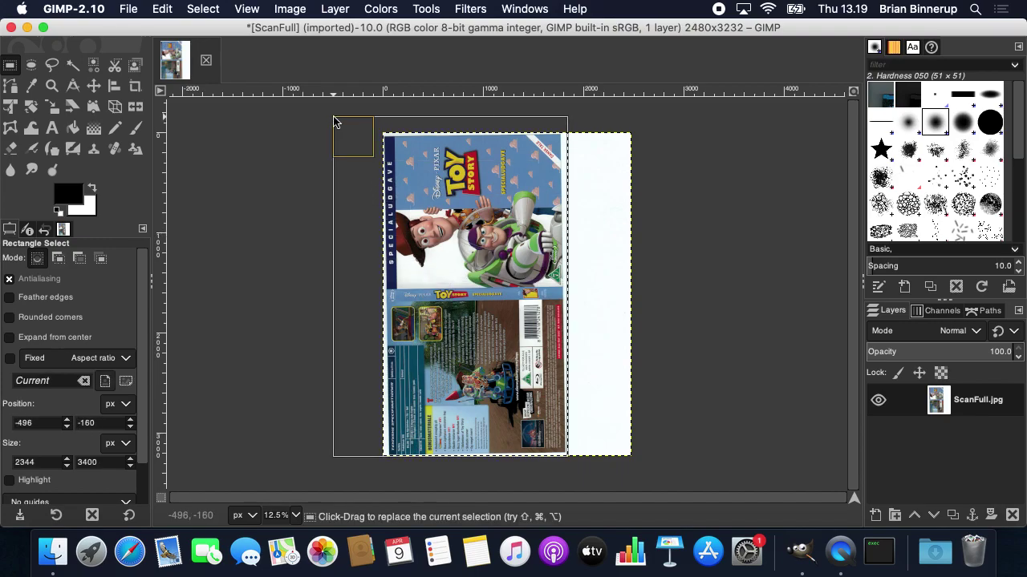
pyautogui.click(289, 8)
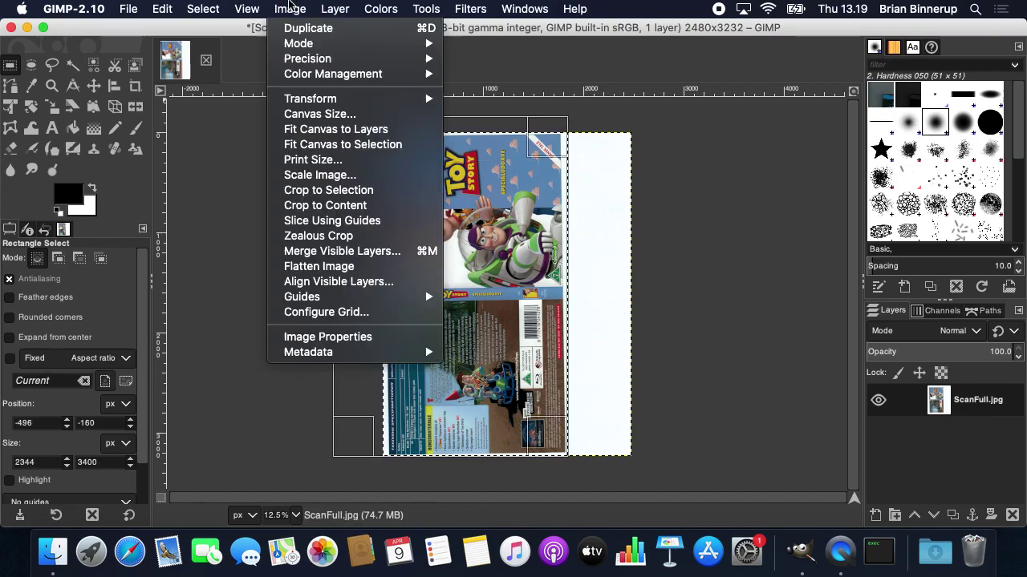
pyautogui.click(327, 192)
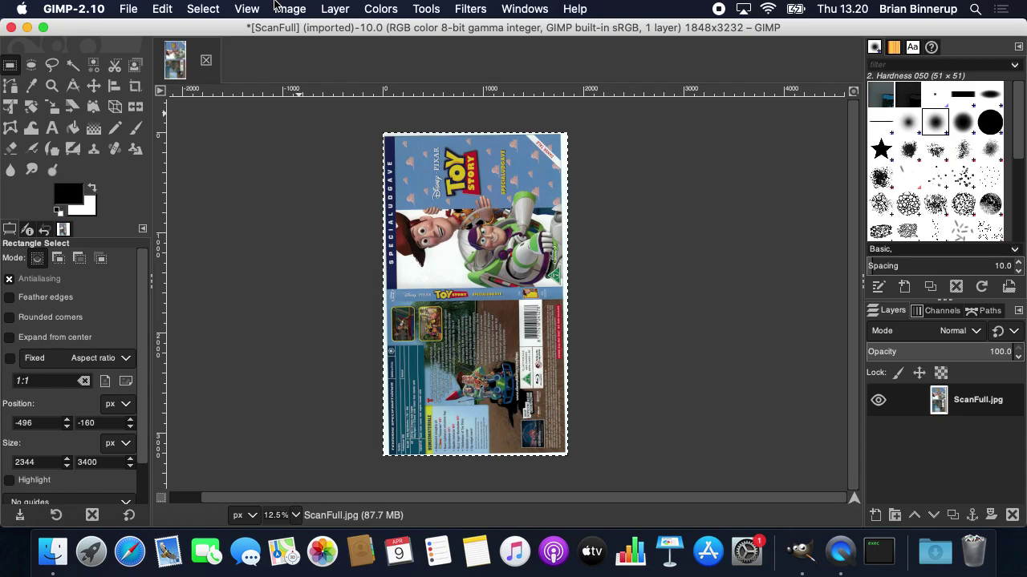
# Rotate the whole image by an arbitrary angle of 90.40° so the cover stands upright
pyautogui.click(276, 6)
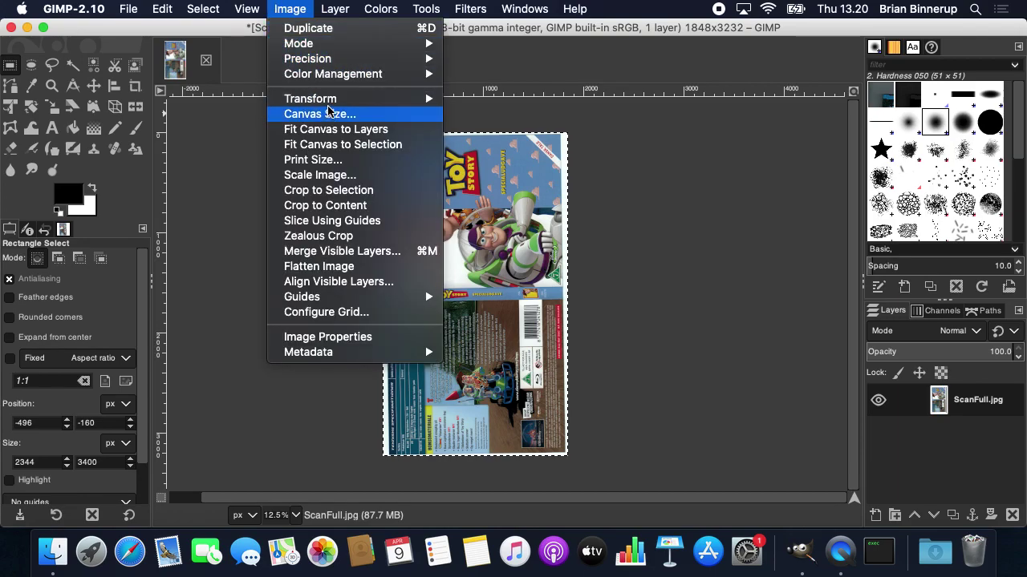
pyautogui.moveTo(425, 100)
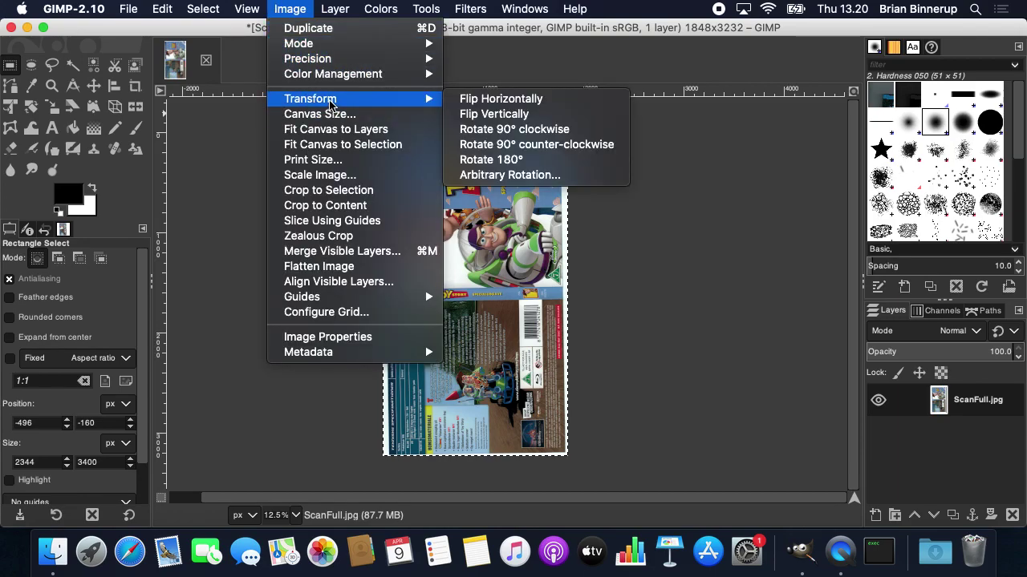
pyautogui.click(520, 177)
pyautogui.doubleClick(711, 139)
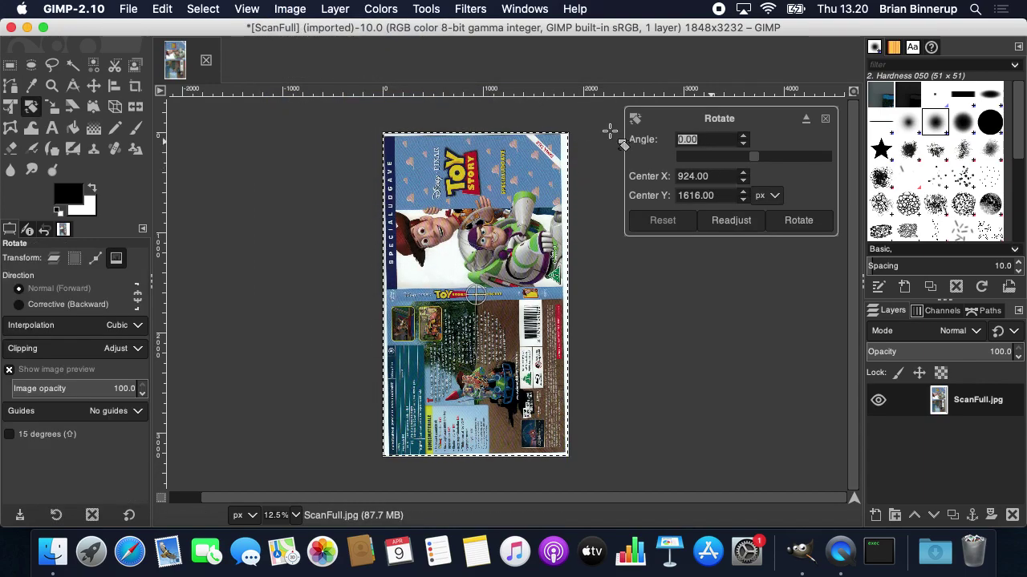
pyautogui.write('90')
pyautogui.click(722, 176)
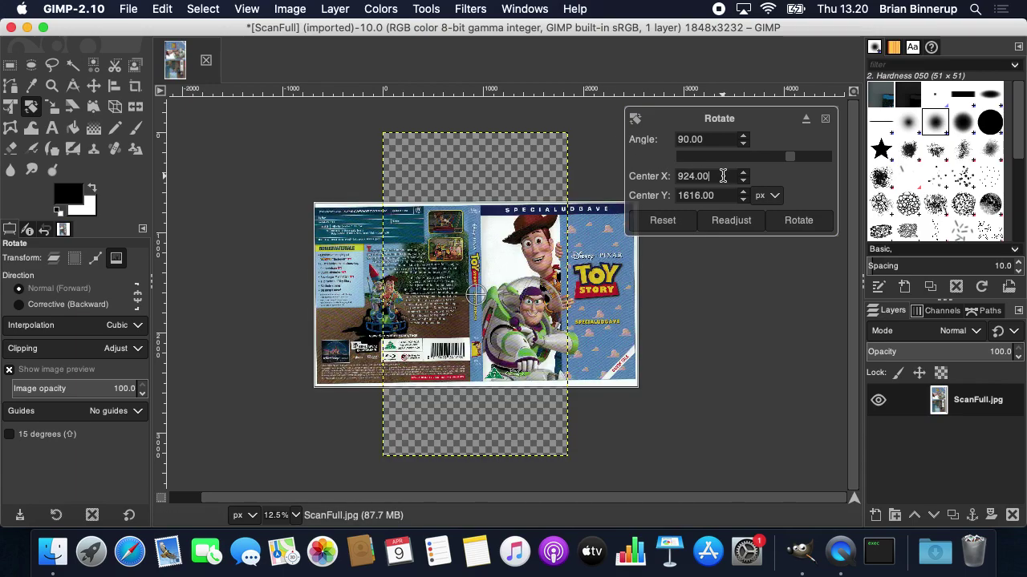
pyautogui.click(744, 140)
pyautogui.click(745, 140)
pyautogui.click(744, 140)
pyautogui.click(745, 140)
pyautogui.click(745, 144)
pyautogui.click(744, 139)
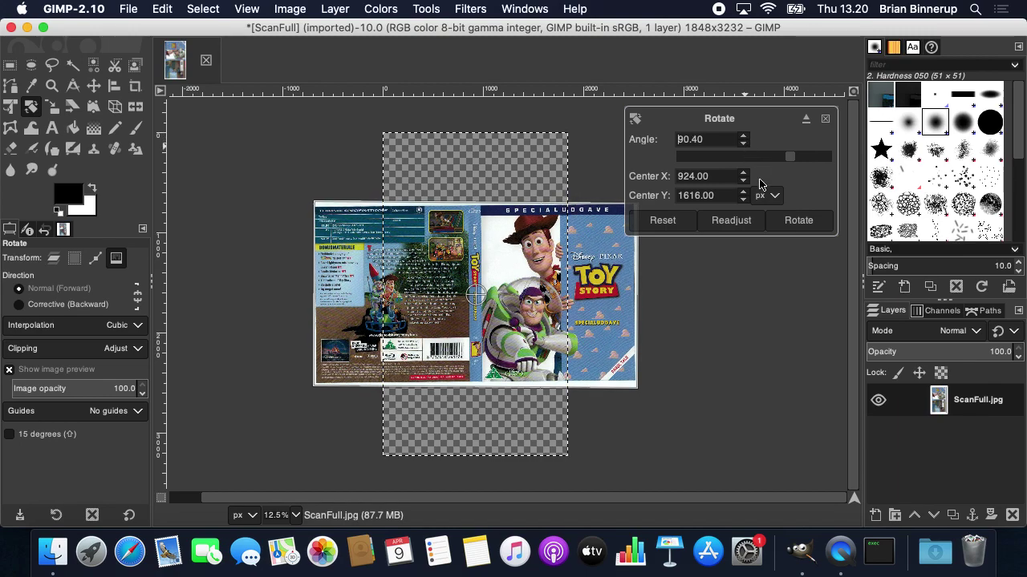
pyautogui.click(792, 224)
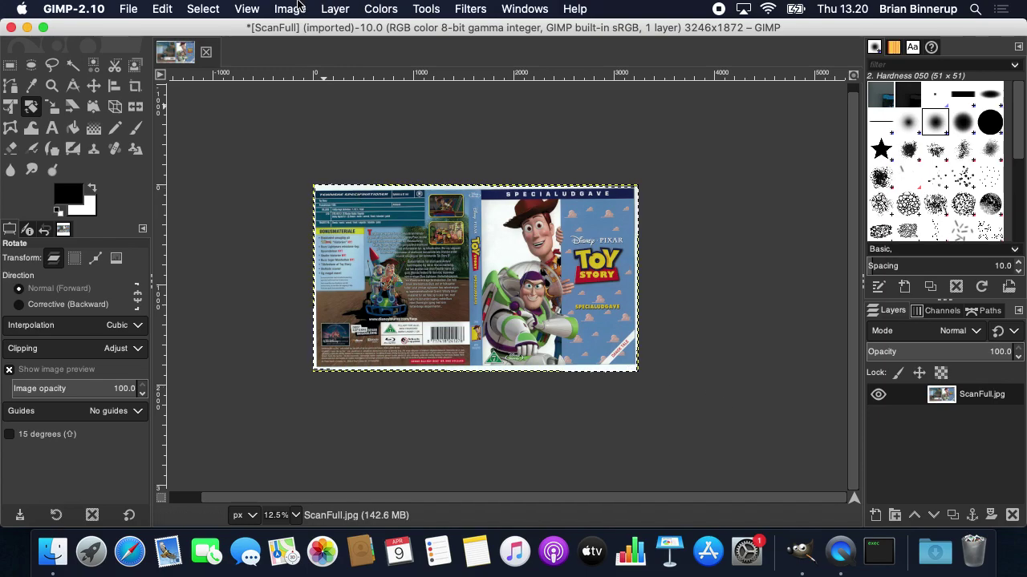
# Straighten the cover with another arbitrary rotation of the whole image by 0.60°
pyautogui.click(250, 8)
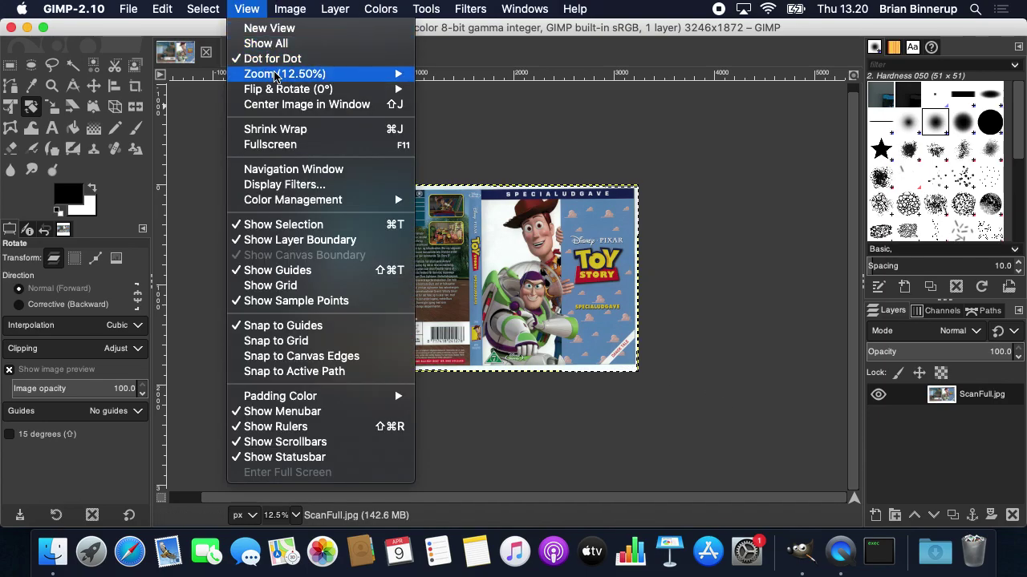
pyautogui.moveTo(275, 76)
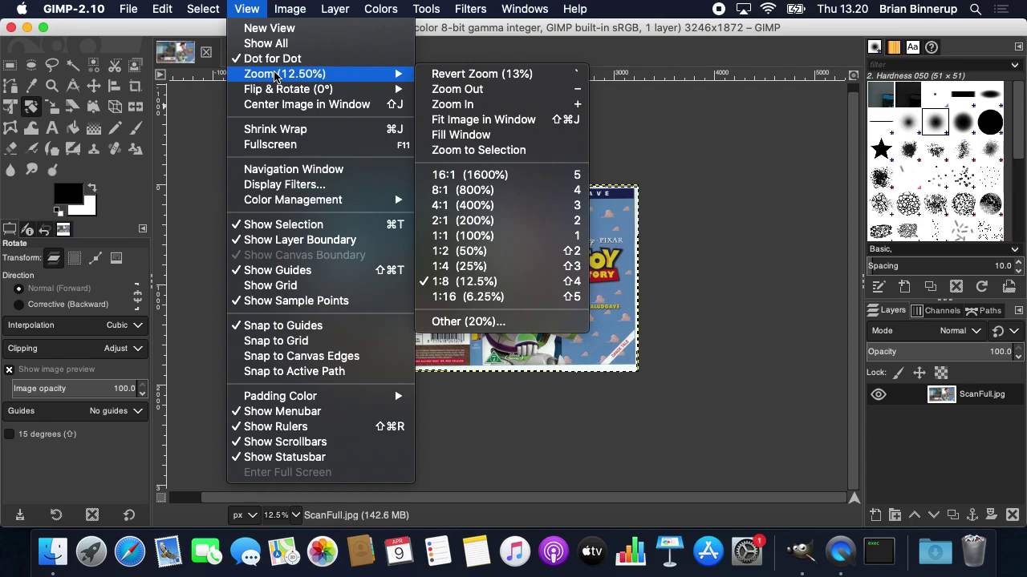
pyautogui.click(474, 121)
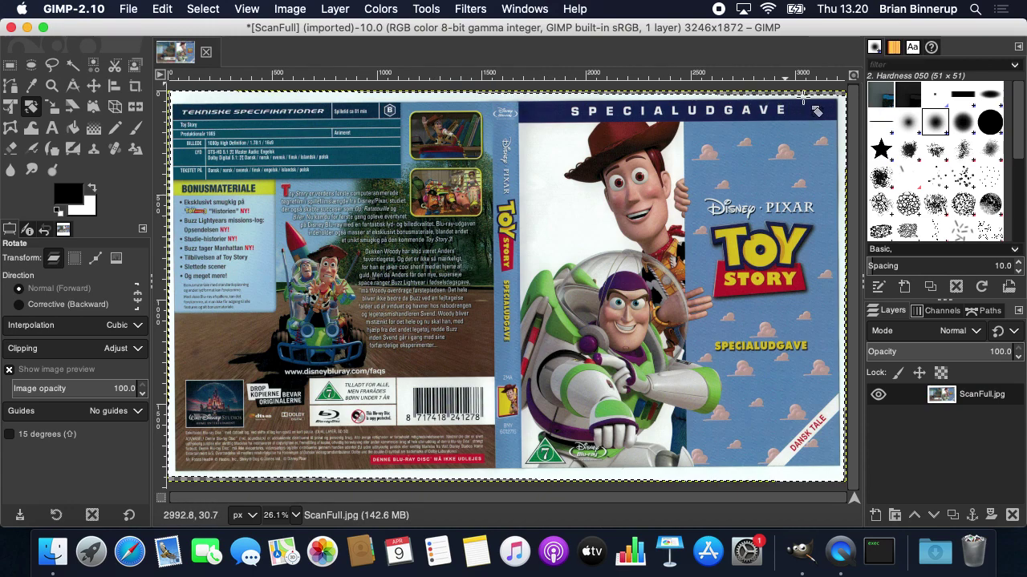
pyautogui.click(295, 9)
pyautogui.moveTo(336, 99)
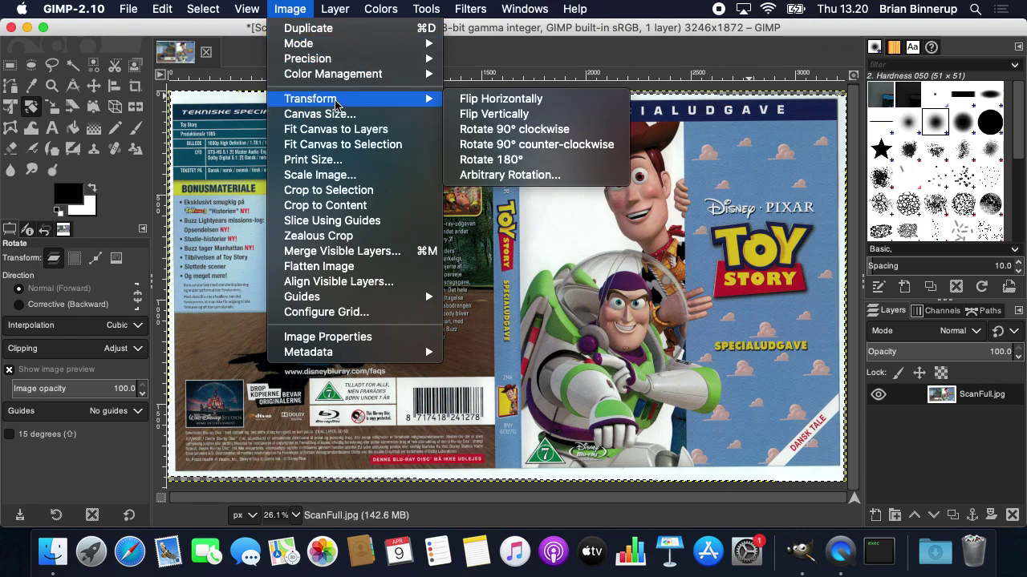
pyautogui.click(526, 175)
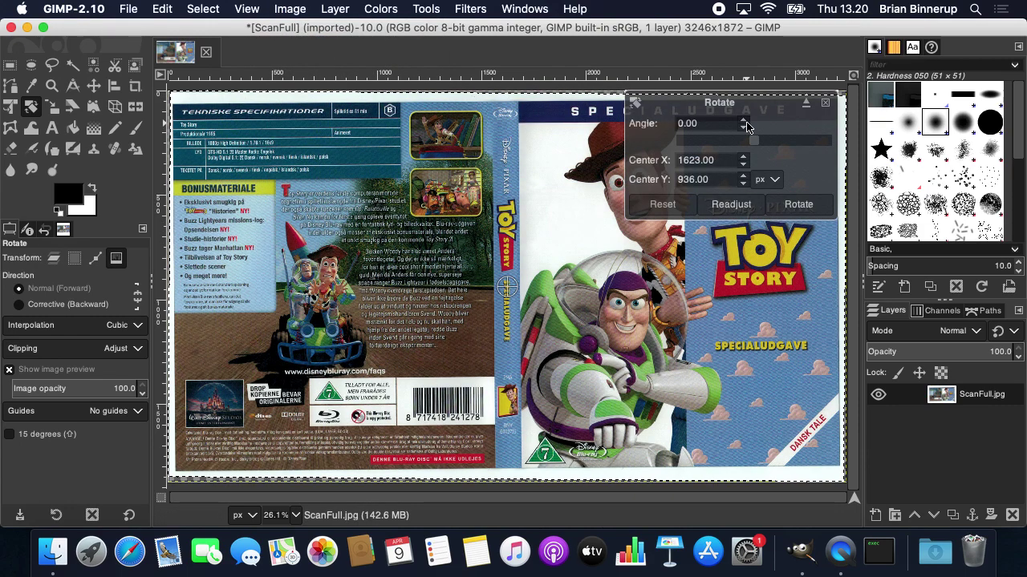
pyautogui.click(746, 121)
pyautogui.click(745, 120)
pyautogui.click(745, 120)
pyautogui.click(745, 120)
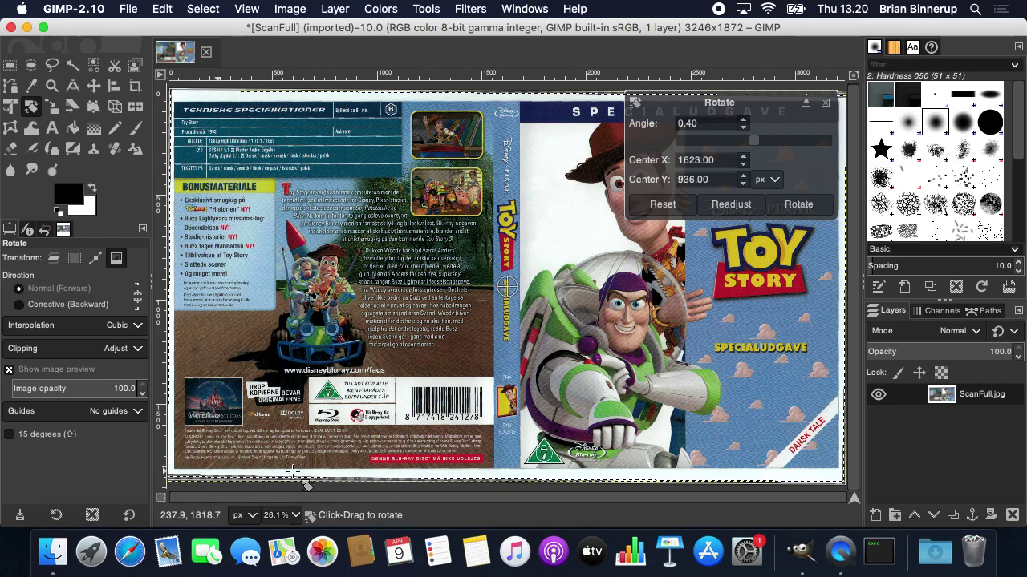
pyautogui.click(743, 120)
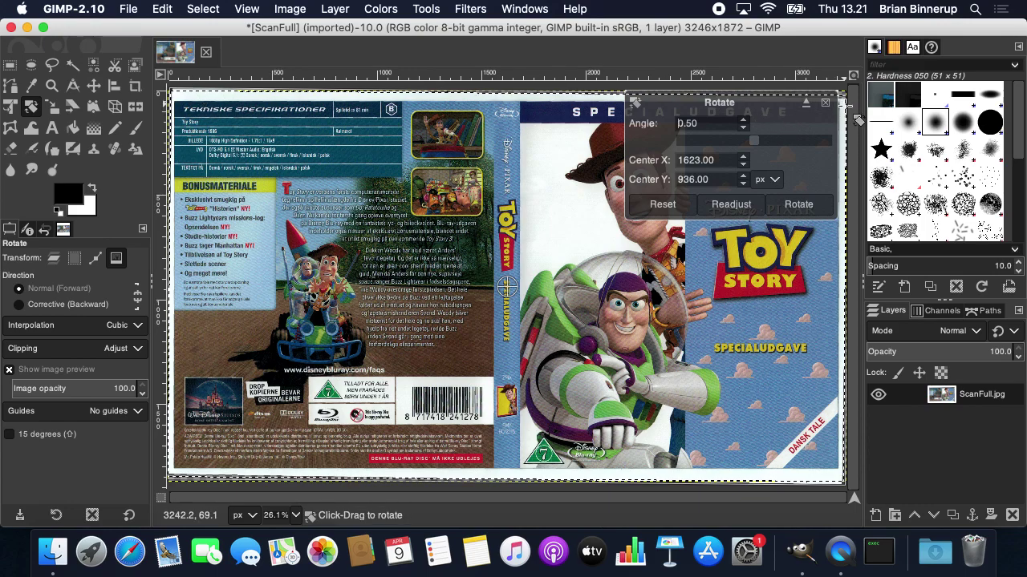
pyautogui.click(744, 130)
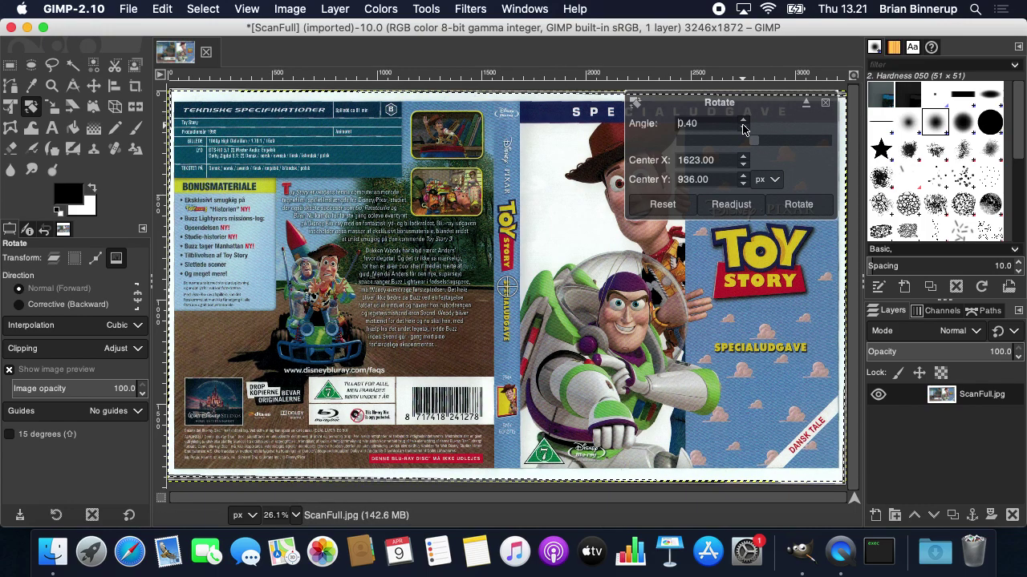
pyautogui.click(744, 121)
pyautogui.click(744, 121)
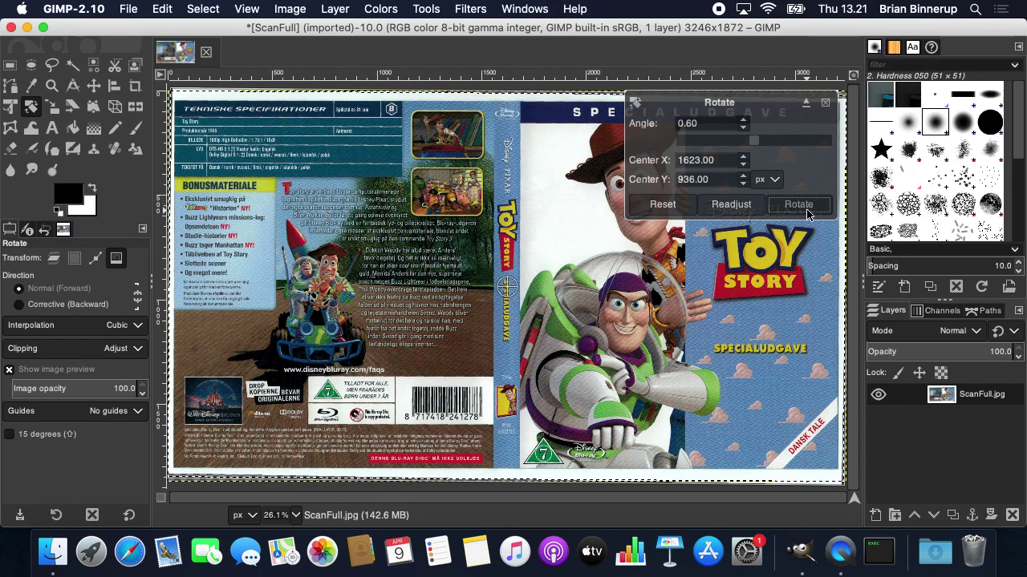
pyautogui.click(798, 204)
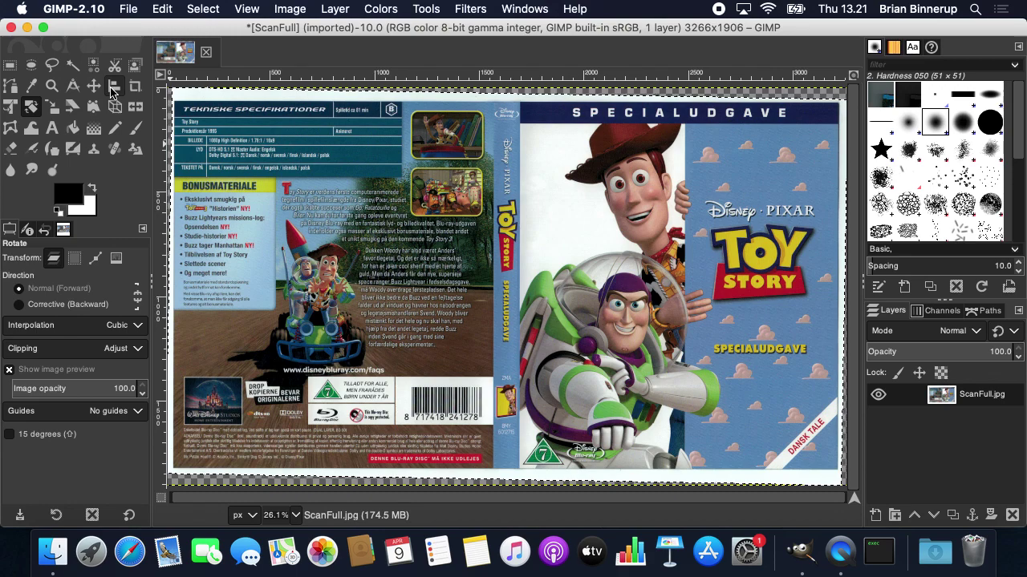
# Select the cover artwork inside its white borders, about 3166 × 1750 px, and crop the image to that selection
pyautogui.click(10, 64)
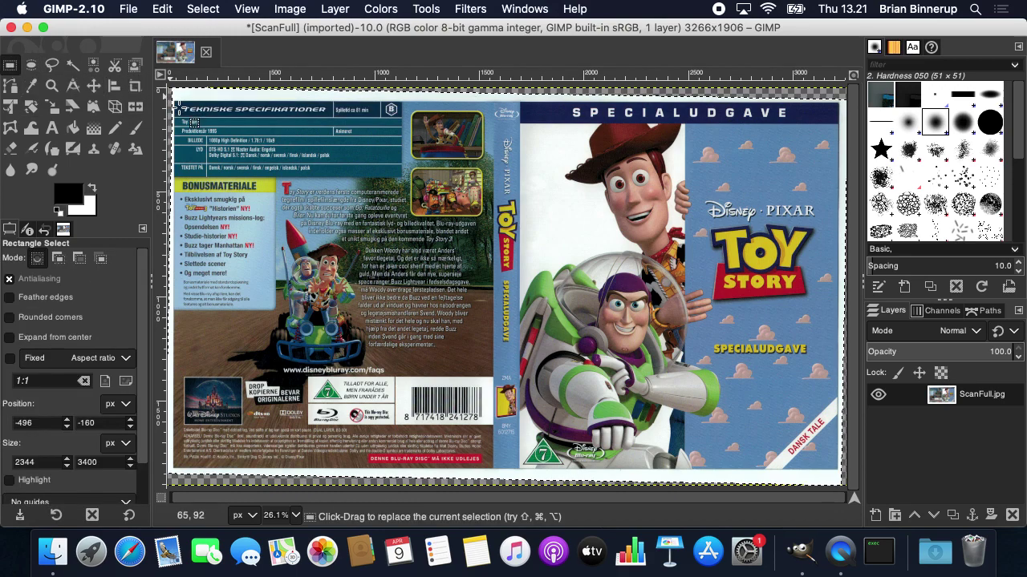
pyautogui.moveTo(176, 102)
pyautogui.mouseDown()
pyautogui.moveTo(324, 259)
pyautogui.moveTo(525, 348)
pyautogui.moveTo(635, 366)
pyautogui.moveTo(835, 467)
pyautogui.moveTo(832, 106)
pyautogui.moveTo(837, 470)
pyautogui.moveTo(666, 169)
pyautogui.moveTo(544, 107)
pyautogui.moveTo(175, 103)
pyautogui.mouseUp()
pyautogui.click(836, 468)
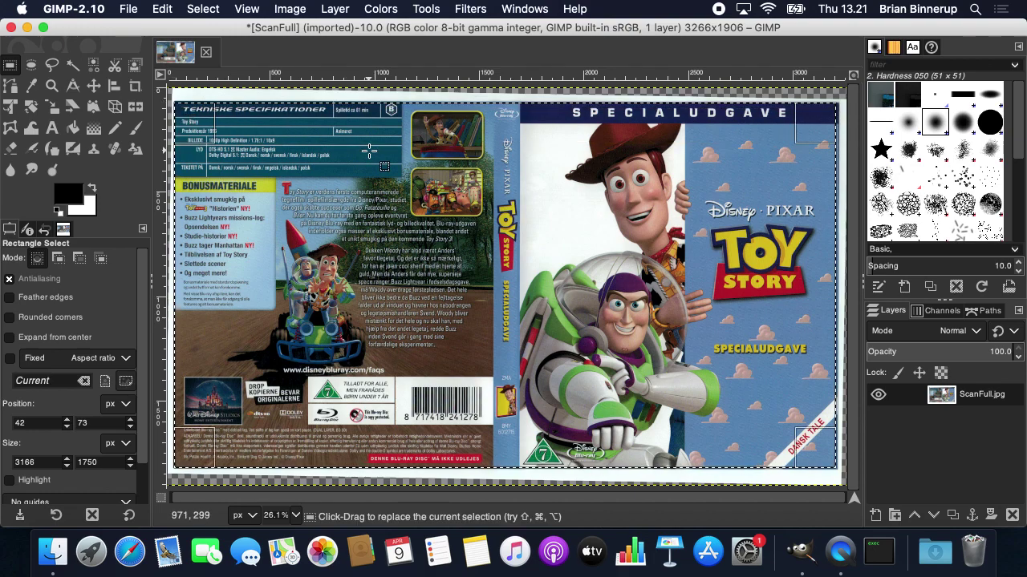
pyautogui.click(280, 8)
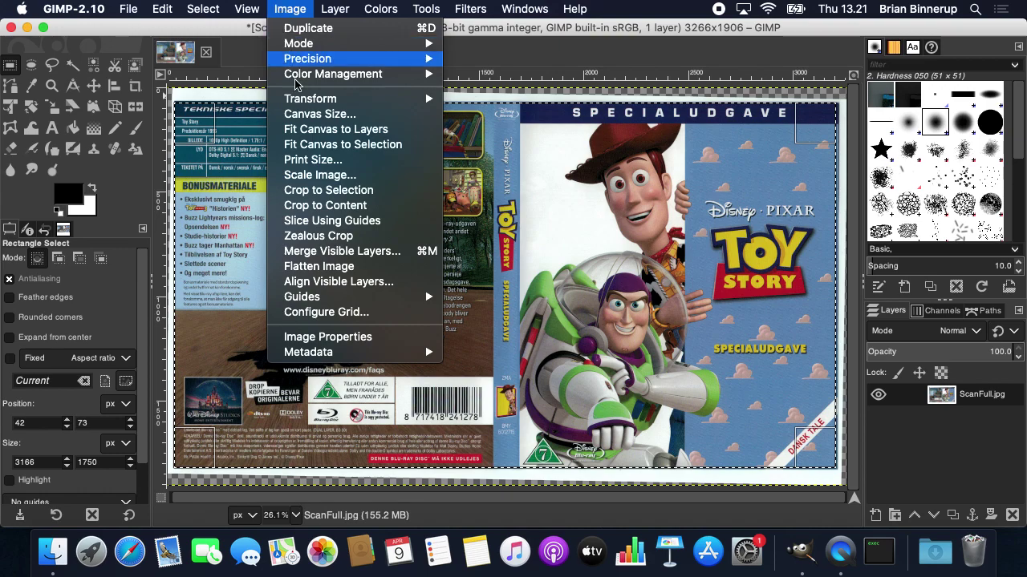
pyautogui.click(332, 192)
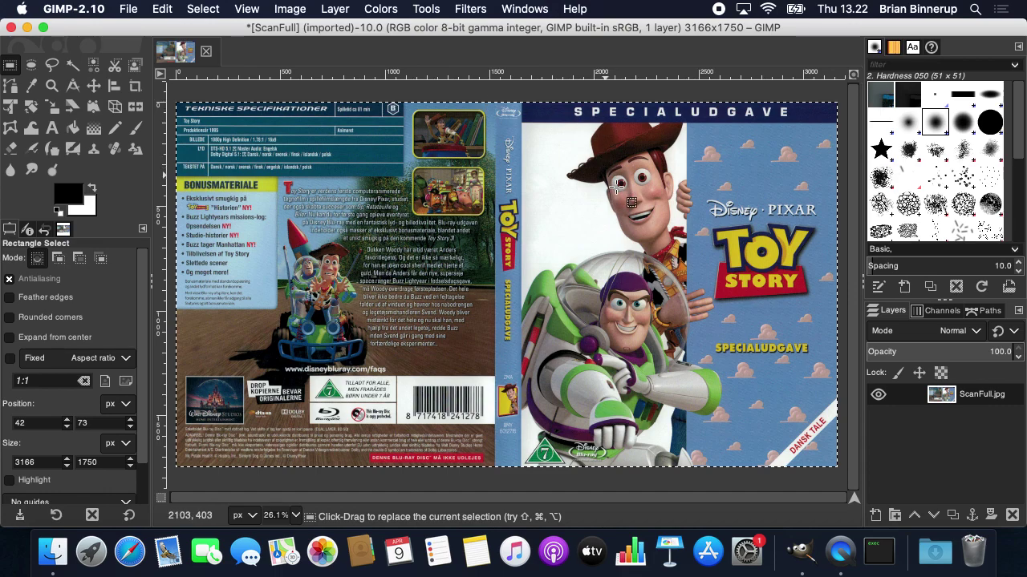
# Create a new layer from the visible image and move it left until its front cover lies over the back cover
pyautogui.rightClick(978, 401)
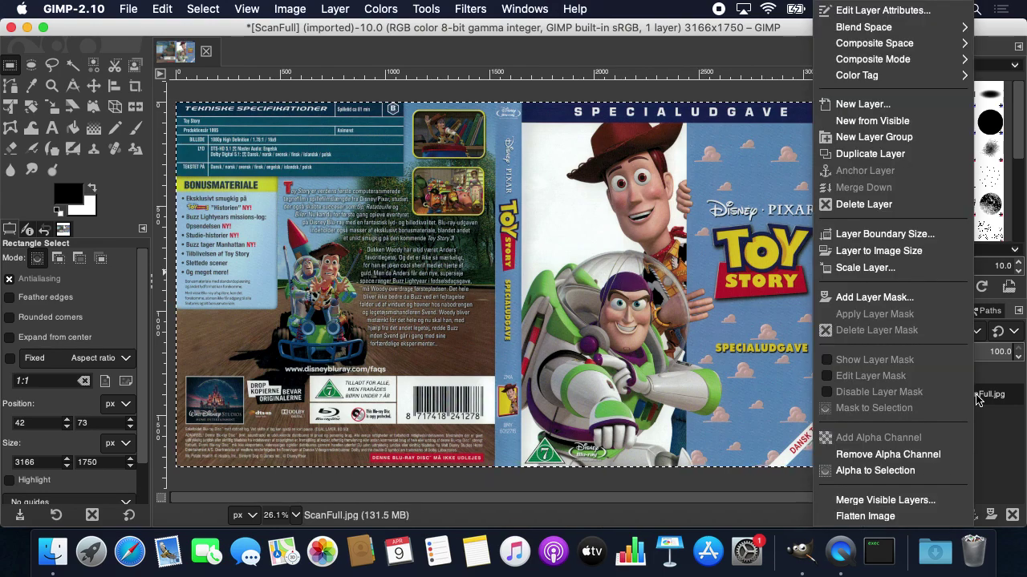
pyautogui.click(897, 124)
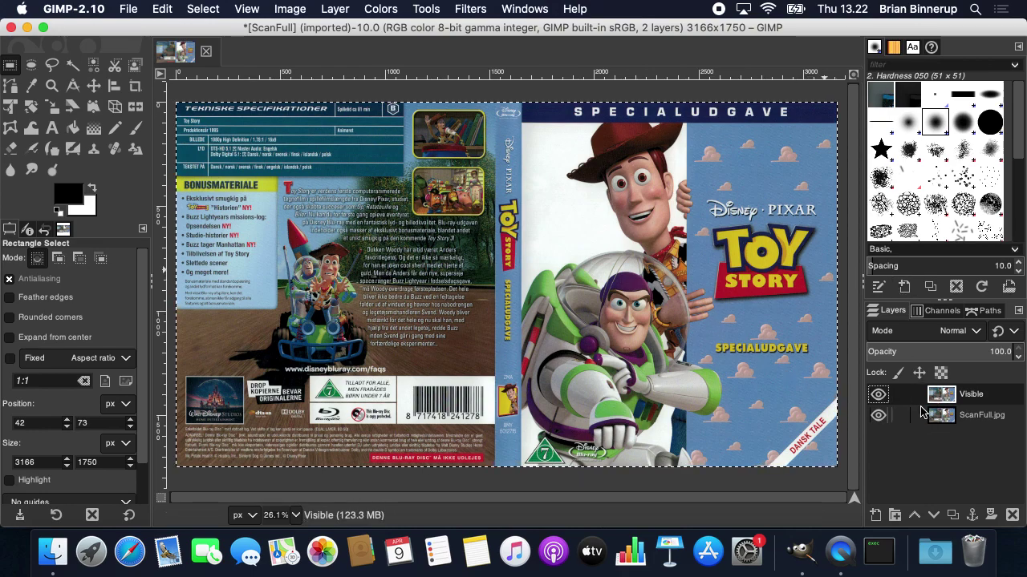
pyautogui.click(96, 88)
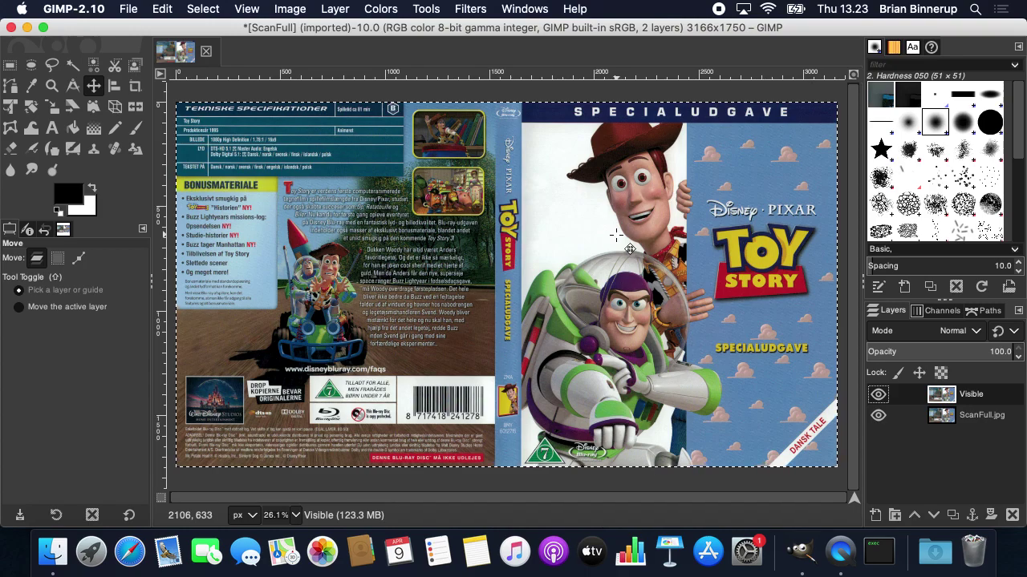
pyautogui.moveTo(587, 232); pyautogui.dragTo(240, 229)
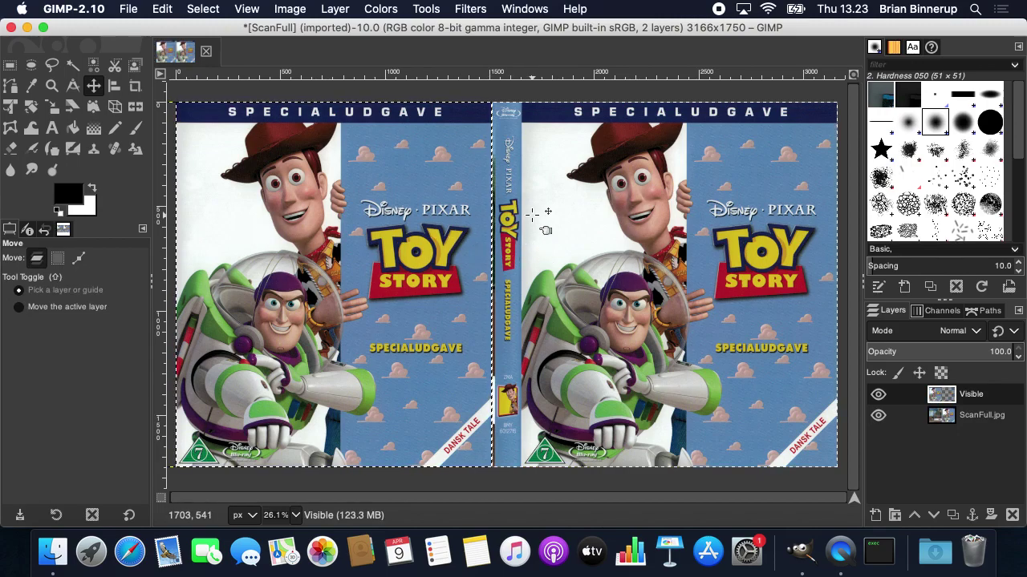
pyautogui.click(529, 140)
pyautogui.press('pageup')
# Select the front cover lying over the back cover, about 1508 × 1750 px, and crop the image to that selection
pyautogui.click(10, 64)
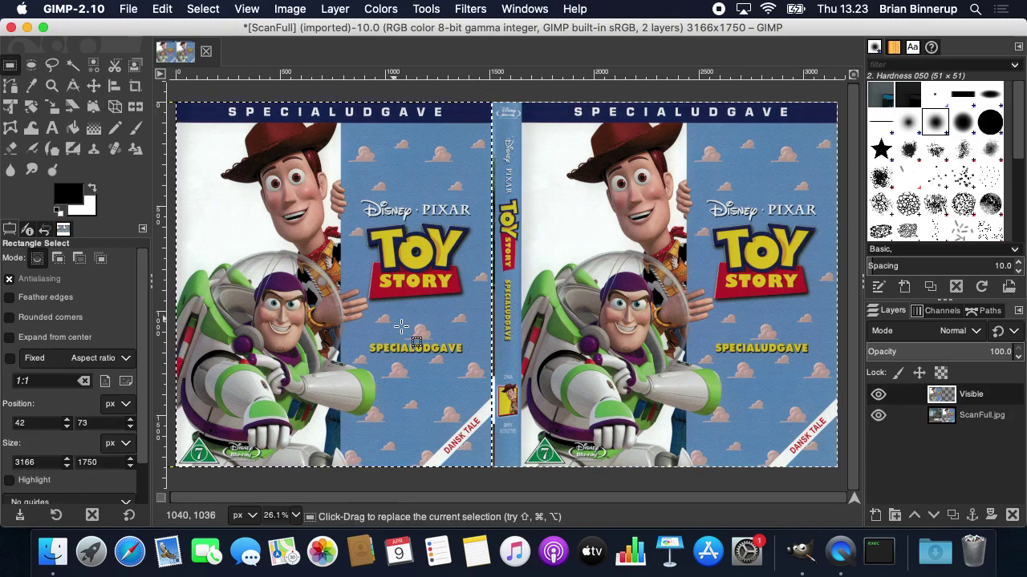
pyautogui.click(489, 470)
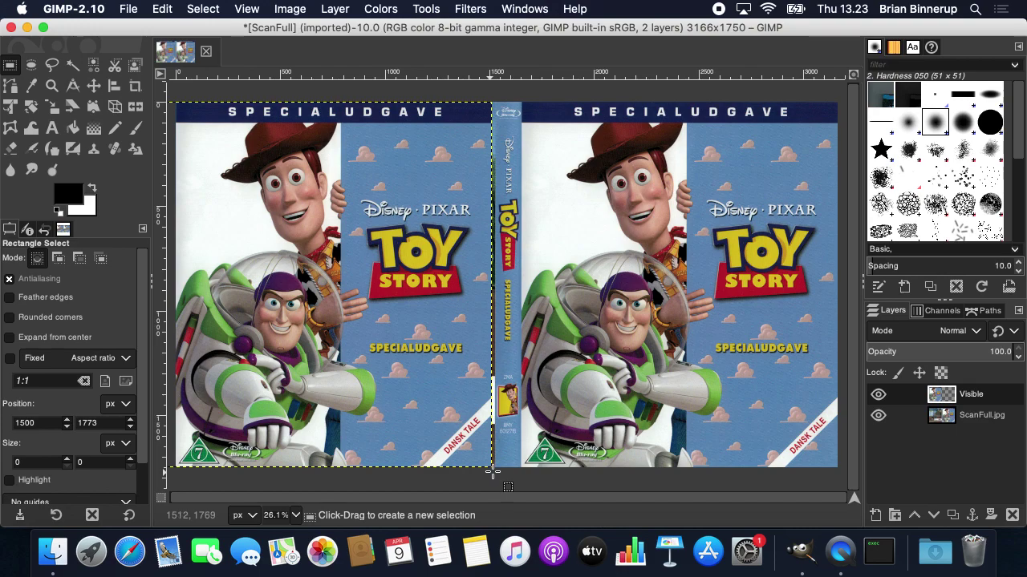
pyautogui.moveTo(491, 471); pyautogui.dragTo(165, 77)
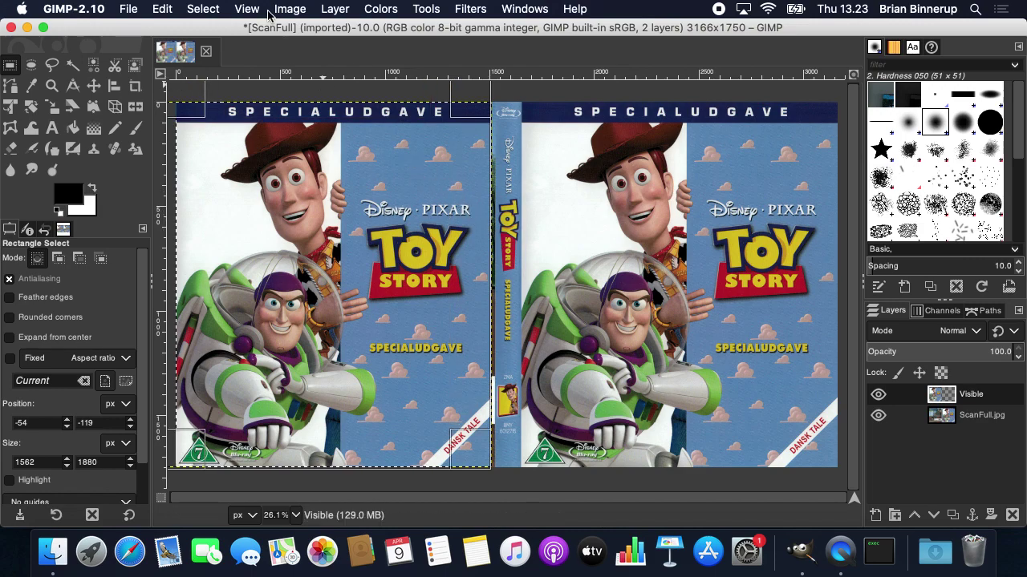
pyautogui.click(203, 8)
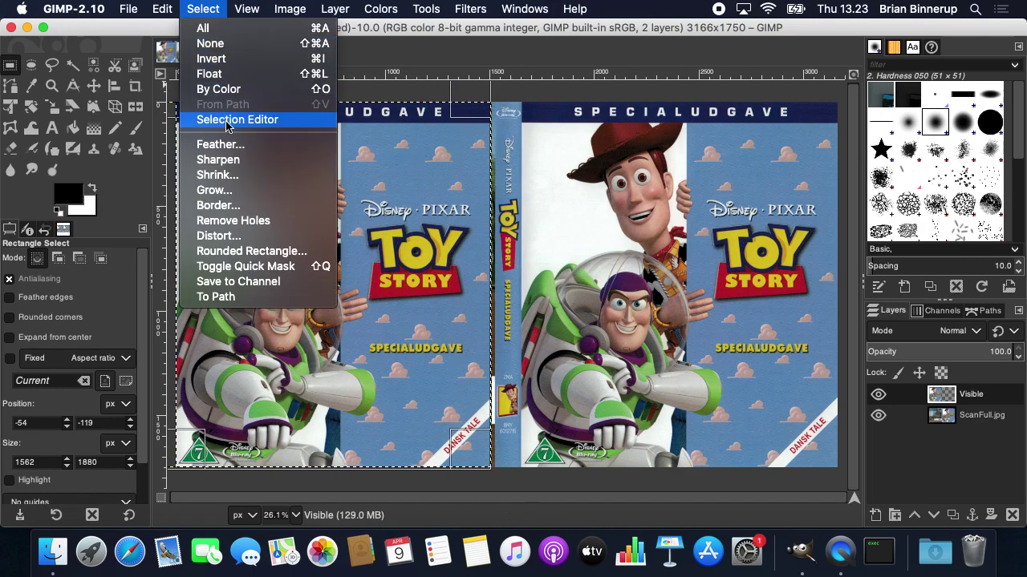
pyautogui.moveTo(287, 9)
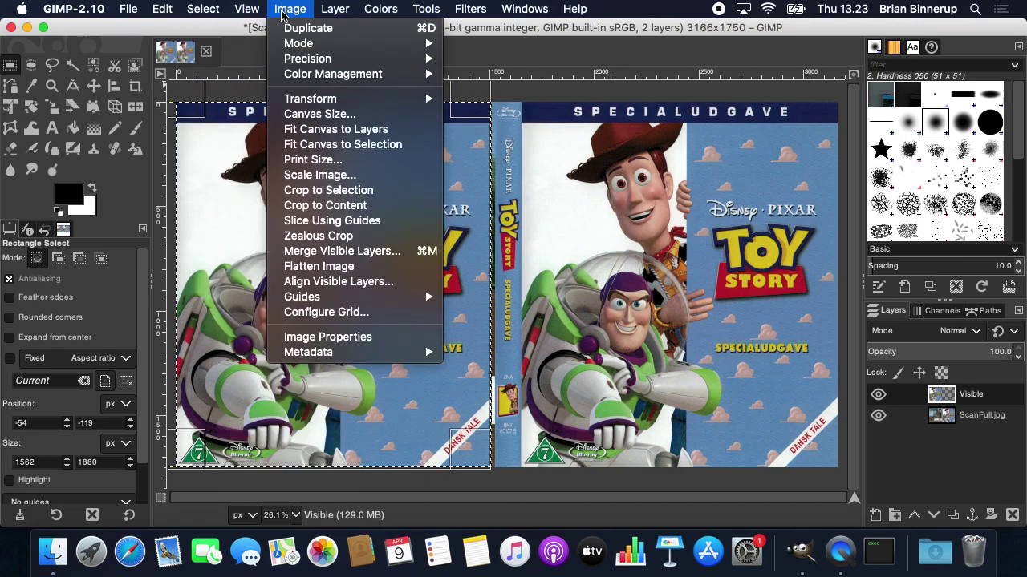
pyautogui.click(314, 191)
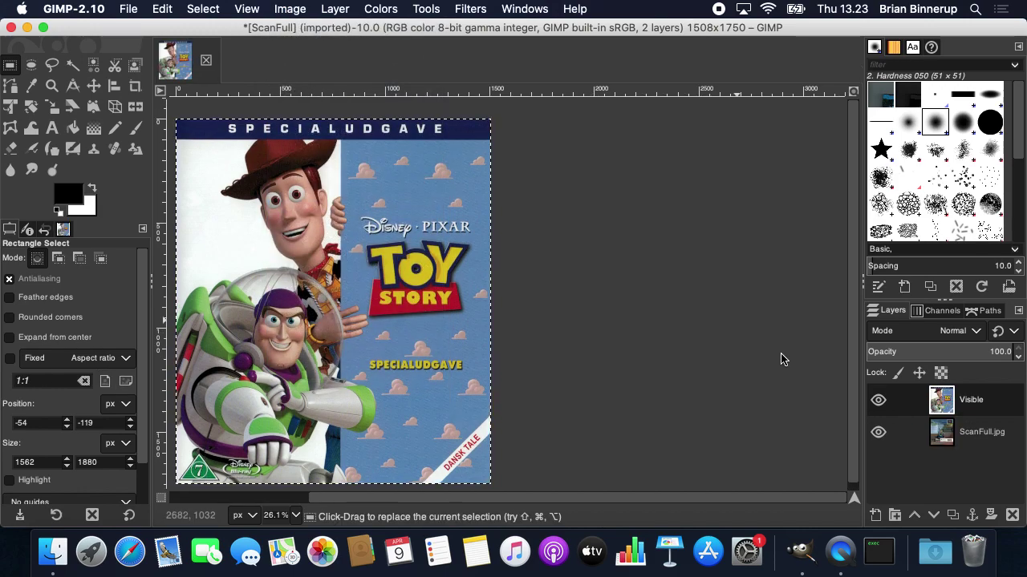
# With the front cover layer visible, export the image to the Desktop as ToyStoryFront.jpg at JPEG quality 90
pyautogui.click(878, 400)
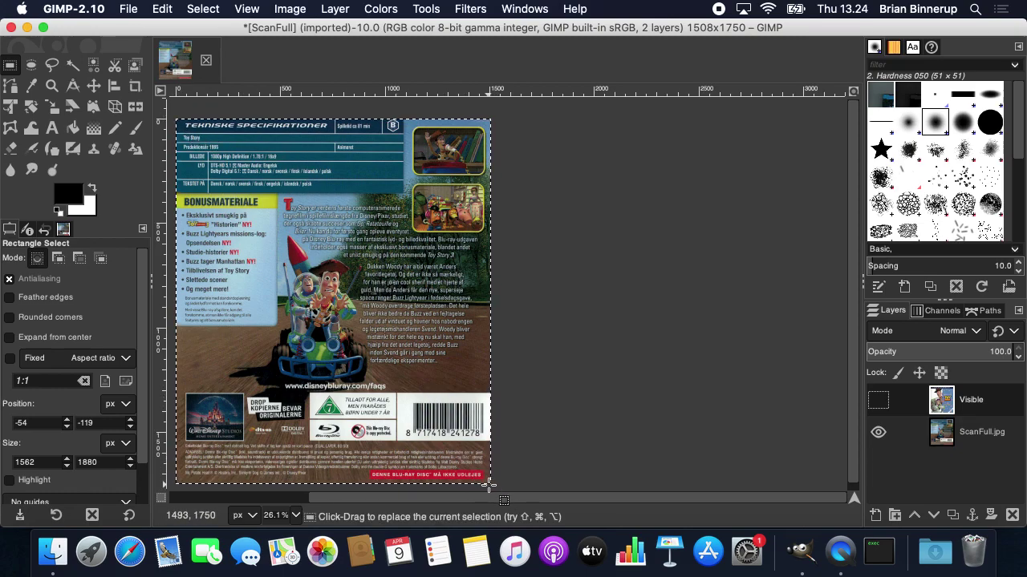
pyautogui.click(879, 400)
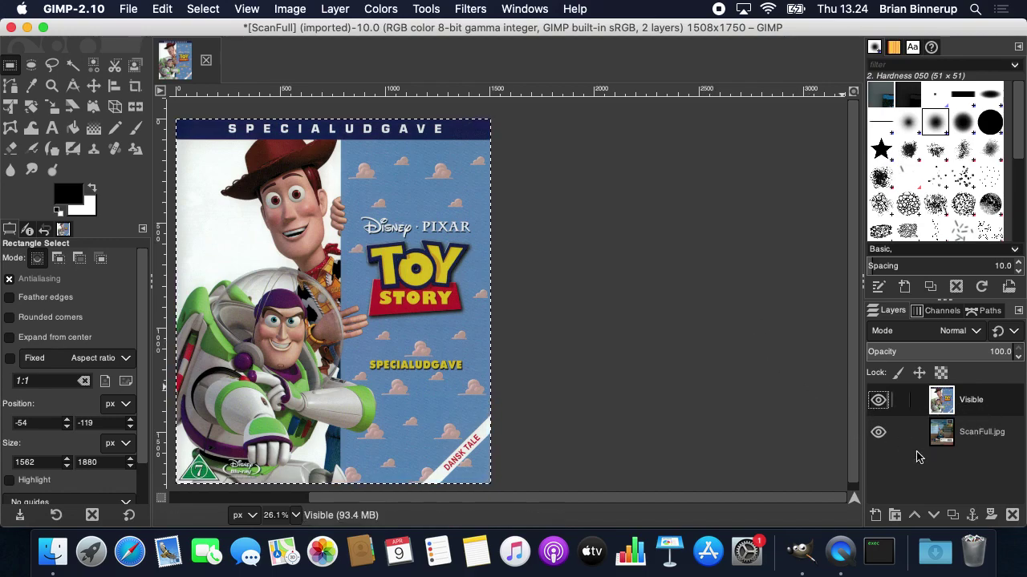
pyautogui.click(129, 8)
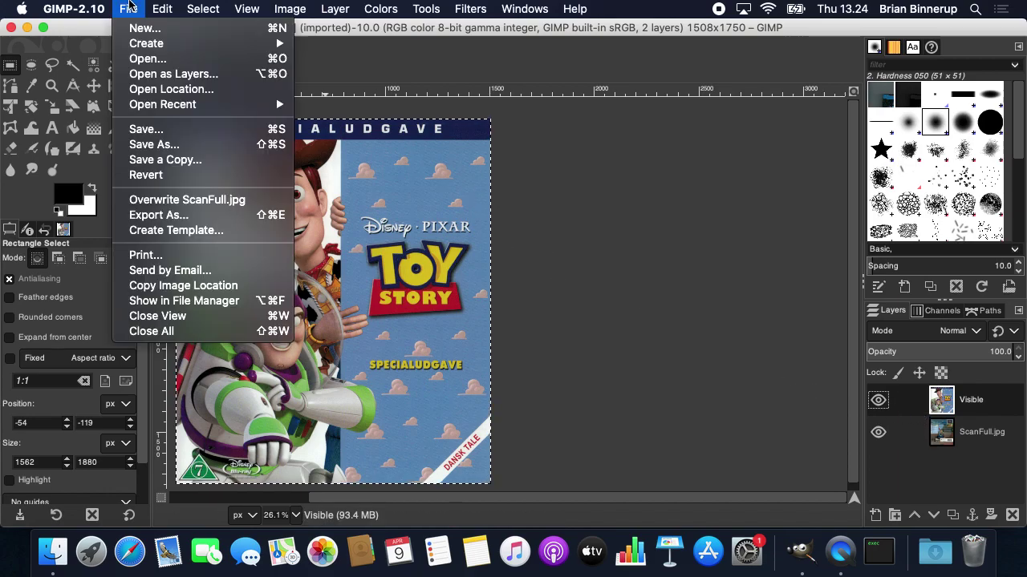
pyautogui.click(160, 215)
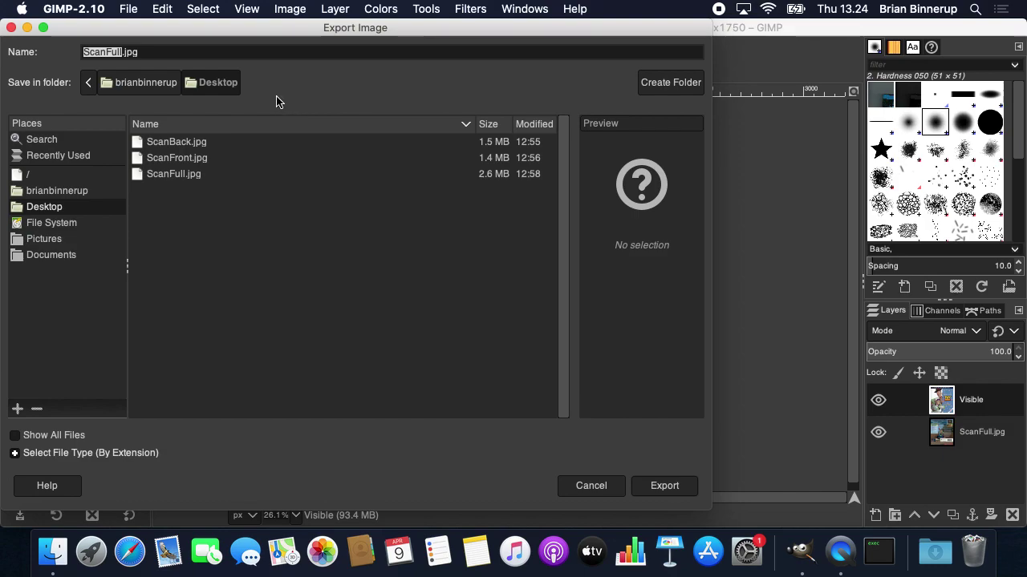
pyautogui.write('ToyStoreFro')
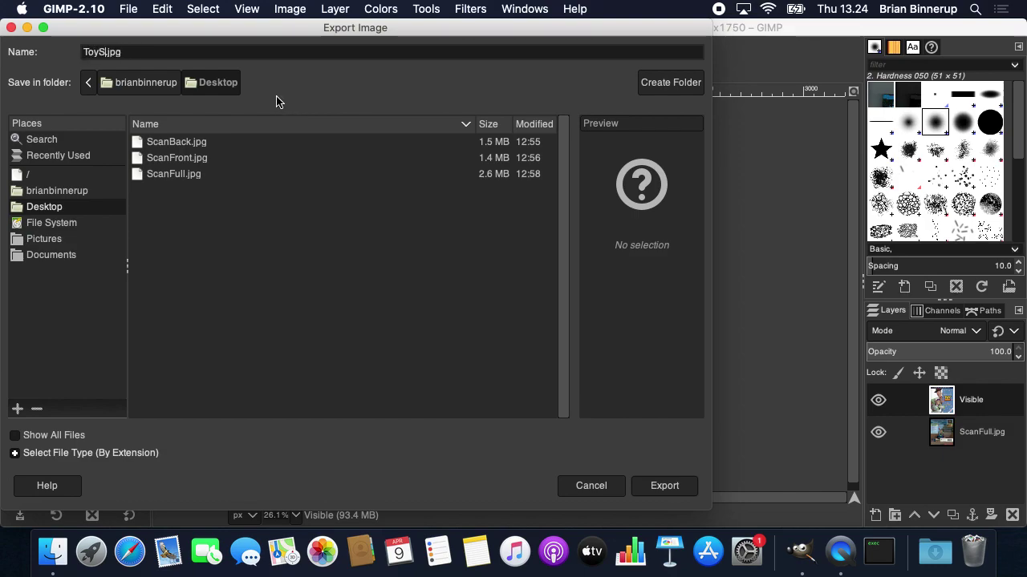
pyautogui.press('BackSpace')
pyautogui.press('BackSpace')
pyautogui.press('BackSpace')
pyautogui.press('BackSpace')
pyautogui.write('yFront')
pyautogui.click(651, 485)
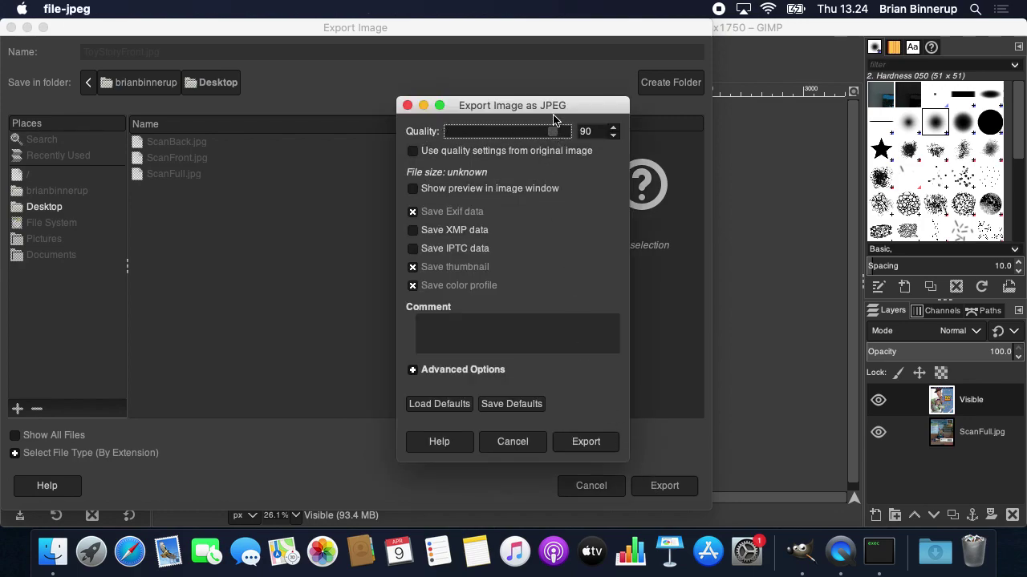
pyautogui.click(574, 448)
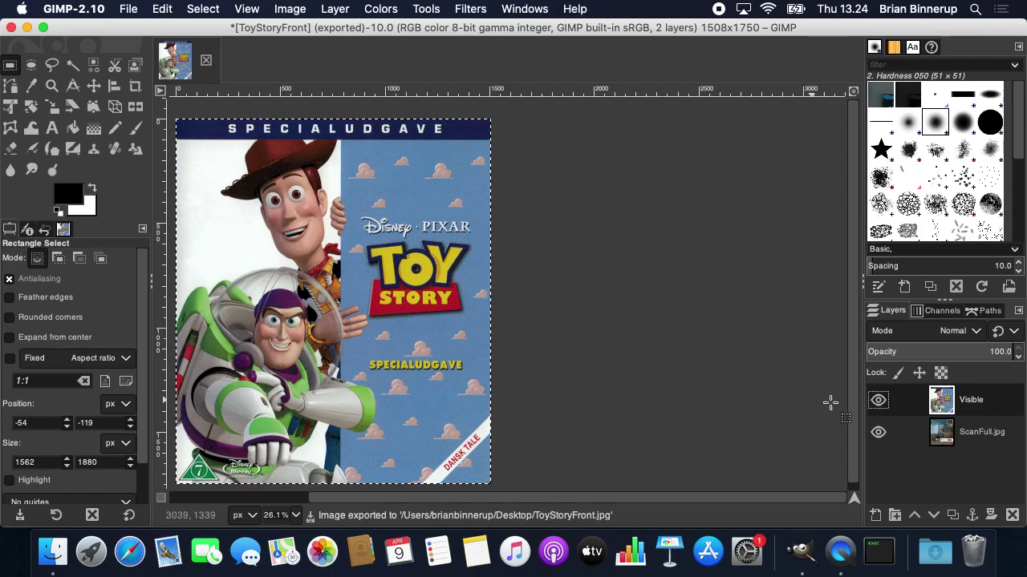
# Hide the front cover layer and export the back cover to the Desktop as ToyStoryBack.jpg
pyautogui.click(879, 400)
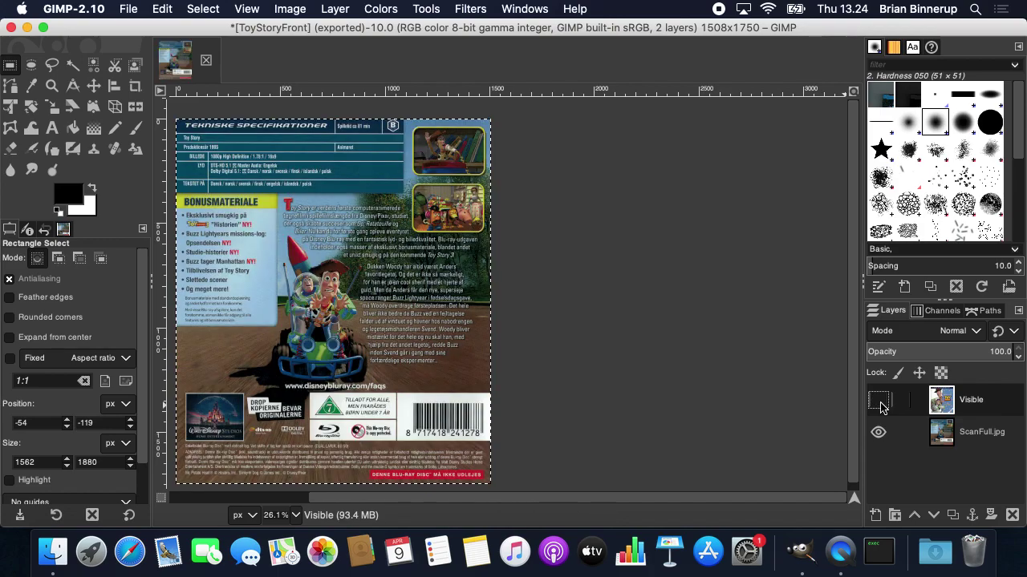
pyautogui.click(129, 9)
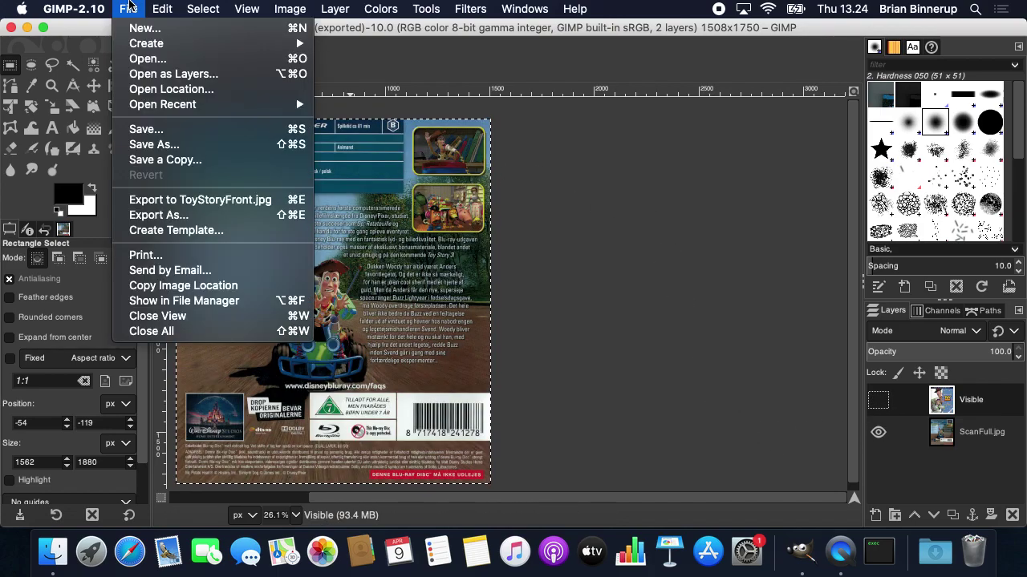
pyautogui.click(145, 215)
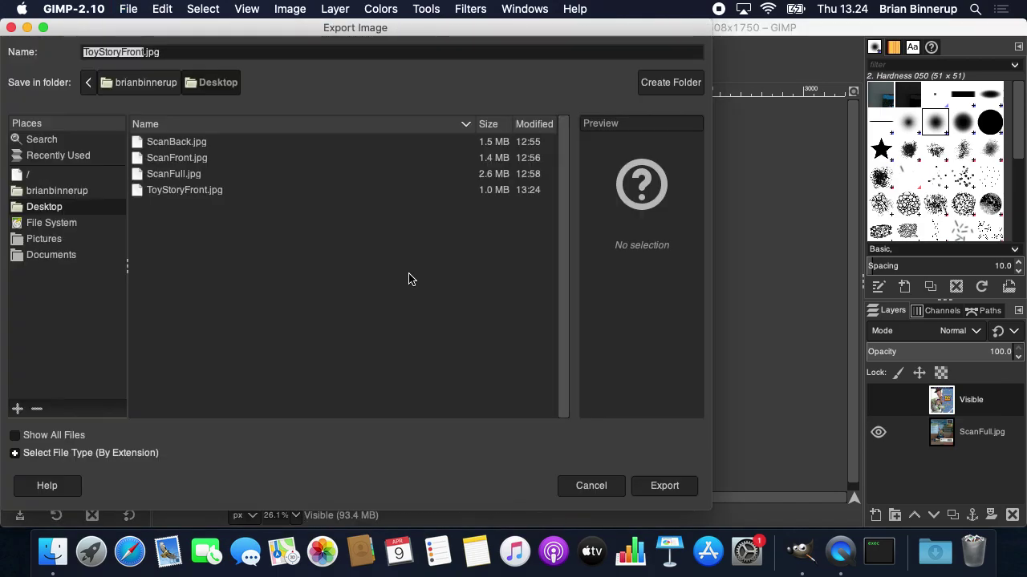
pyautogui.click(146, 53)
pyautogui.press('BackSpace')
pyautogui.press('BackSpace')
pyautogui.press('BackSpace')
pyautogui.press('BackSpace')
pyautogui.press('BackSpace')
pyautogui.write('Bac')
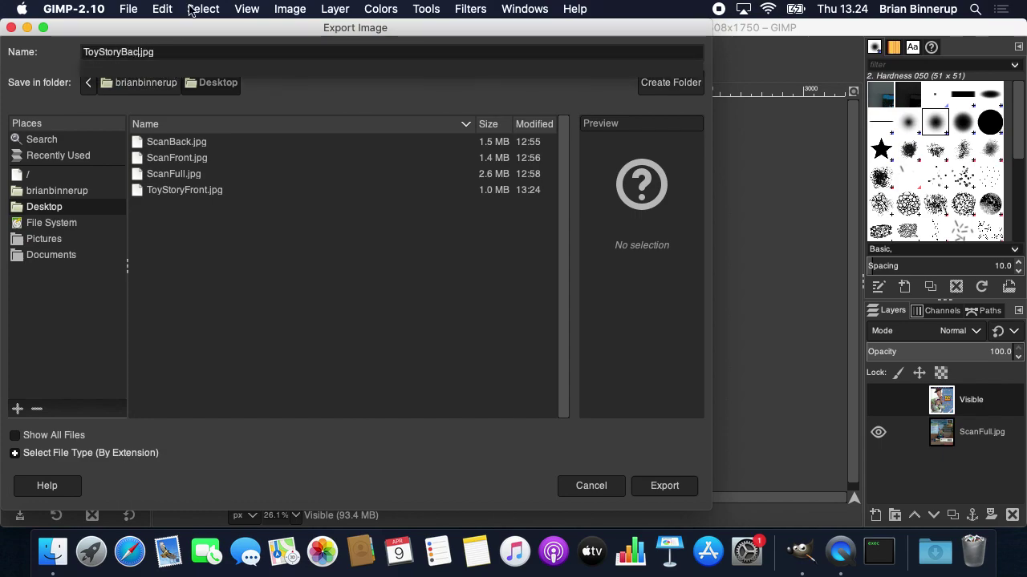
pyautogui.write('k')
pyautogui.click(666, 488)
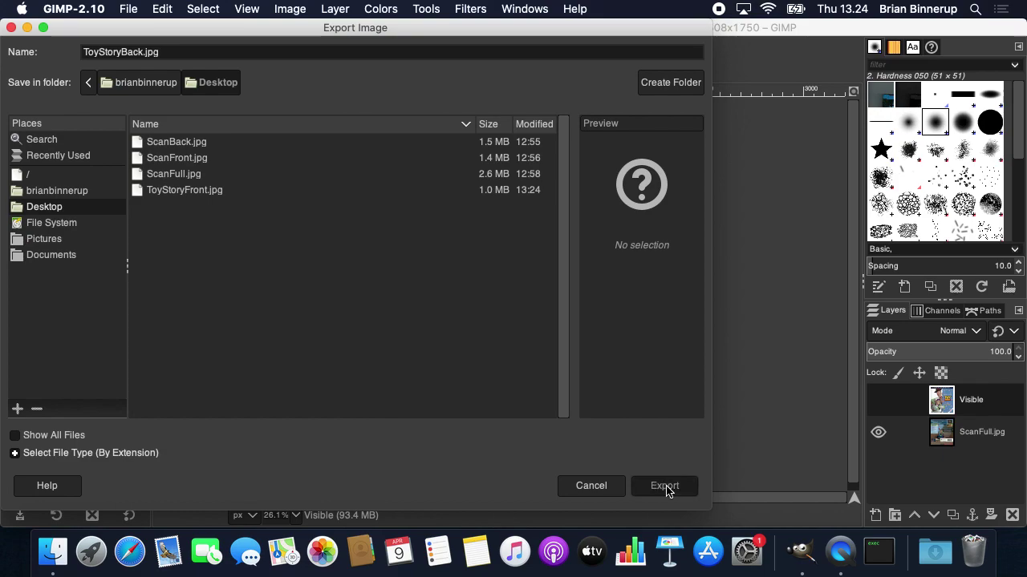
pyautogui.click(586, 445)
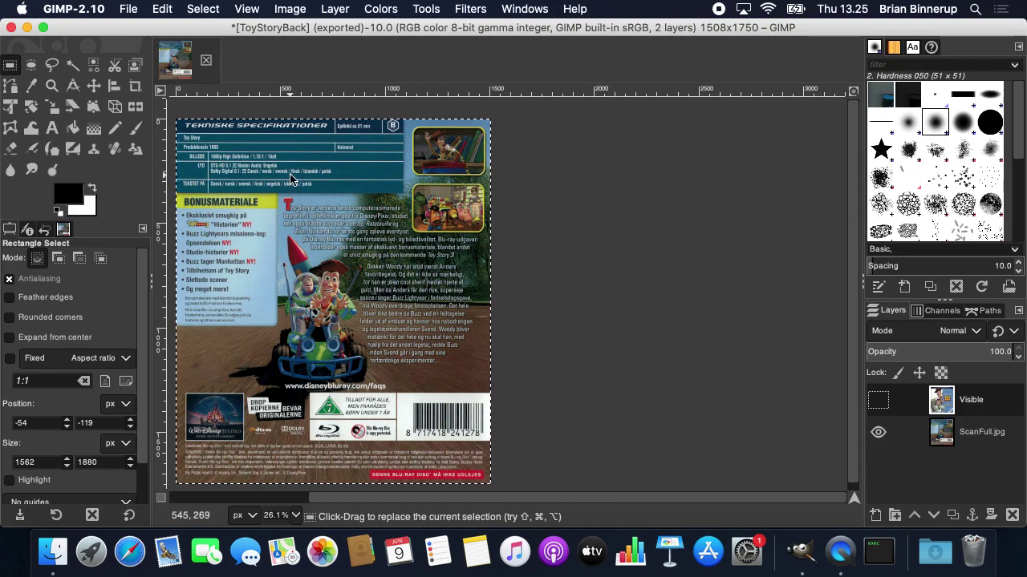
# Close the image, discarding its changes, and open ScanBack.jpg and ScanFront.jpg from the Finder's Desktop folder in GIMP
pyautogui.click(207, 65)
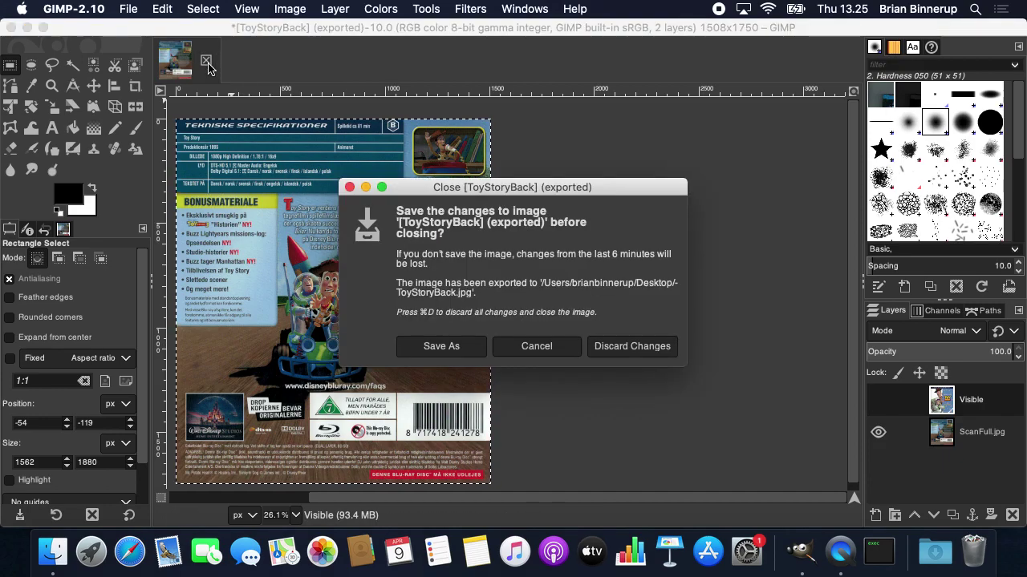
pyautogui.click(634, 353)
pyautogui.click(53, 552)
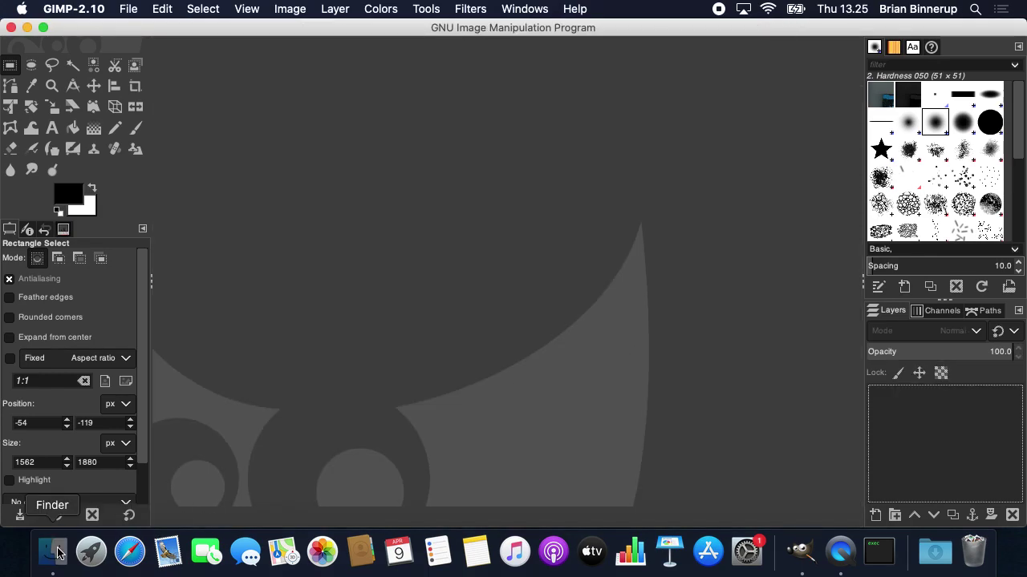
pyautogui.click(353, 133)
pyautogui.click(459, 135)
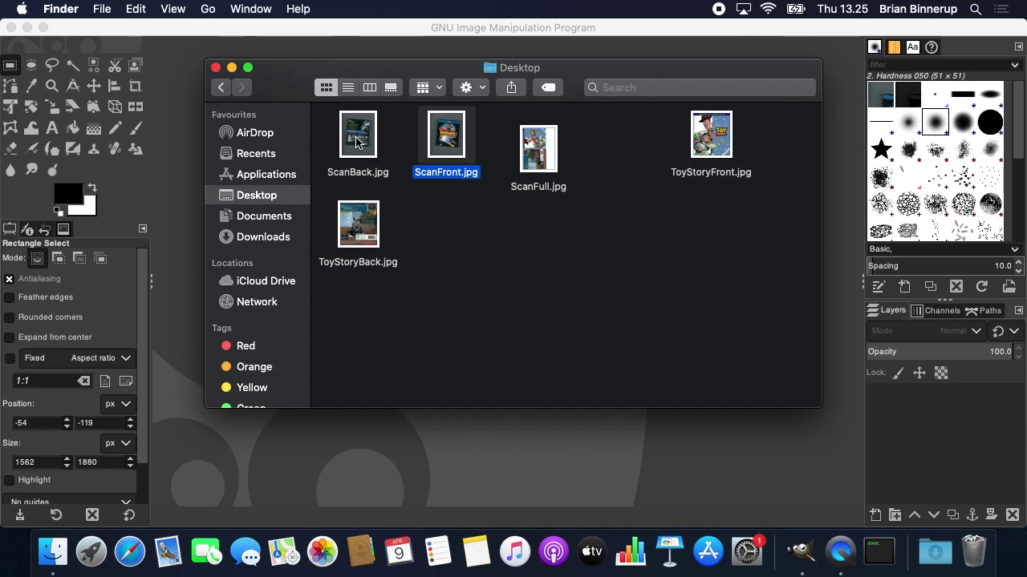
pyautogui.click(459, 198)
pyautogui.moveTo(469, 191); pyautogui.dragTo(350, 123)
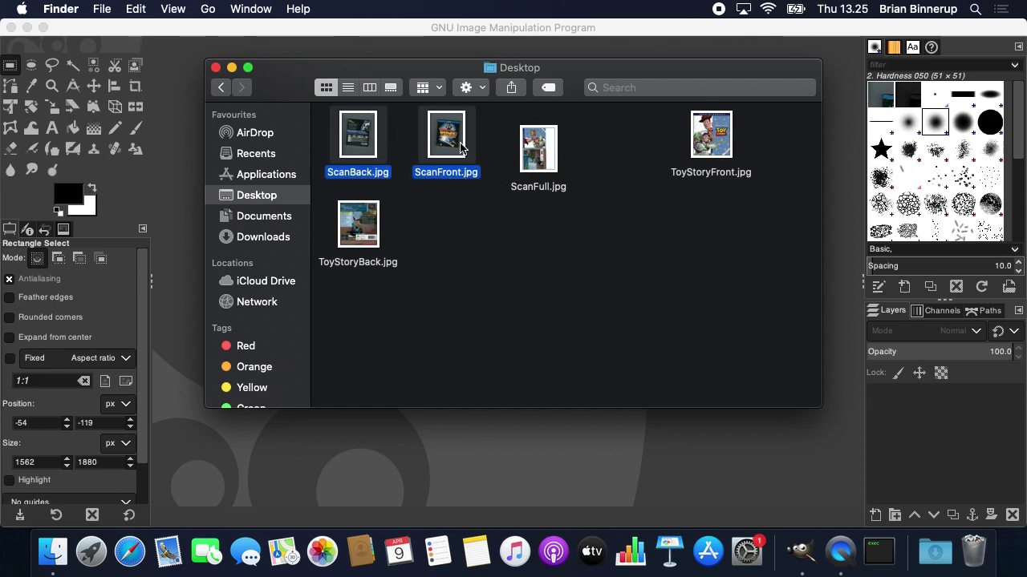
pyautogui.moveTo(456, 142); pyautogui.dragTo(799, 551)
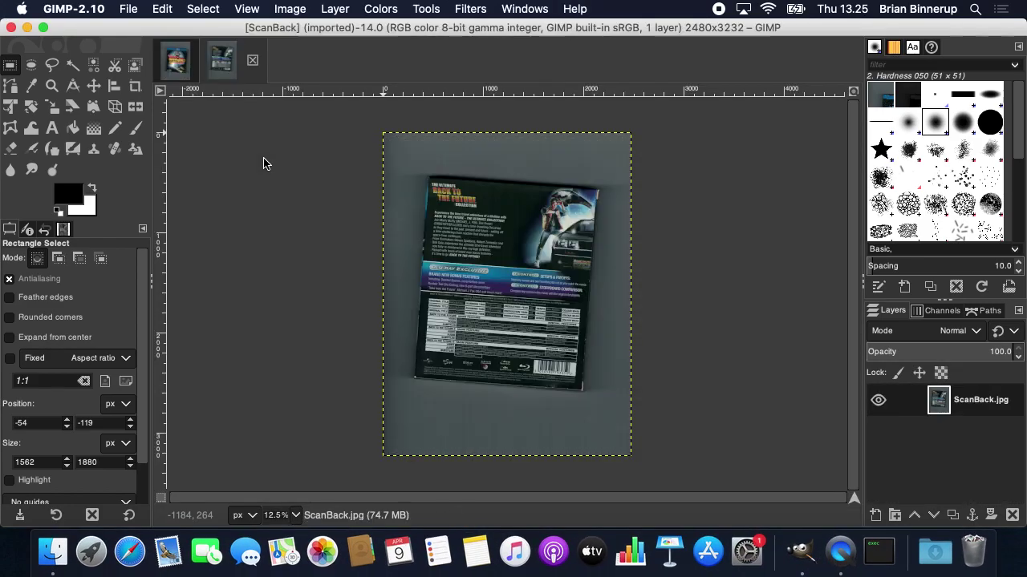
# In the ScanFront image, select the area around the cover, about 1968 × 2248 px, and crop the image to it
pyautogui.click(178, 59)
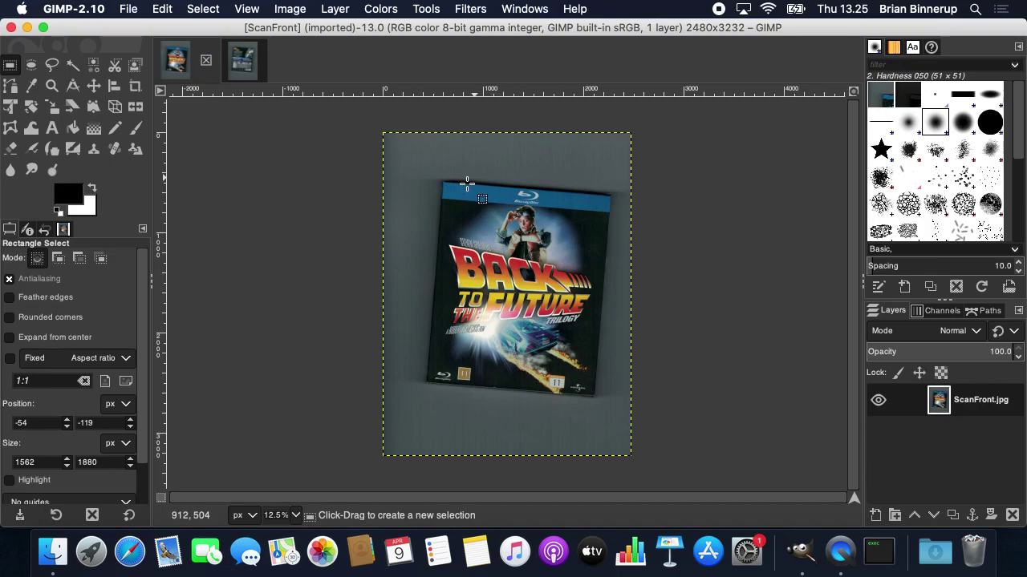
pyautogui.moveTo(416, 175); pyautogui.dragTo(614, 401)
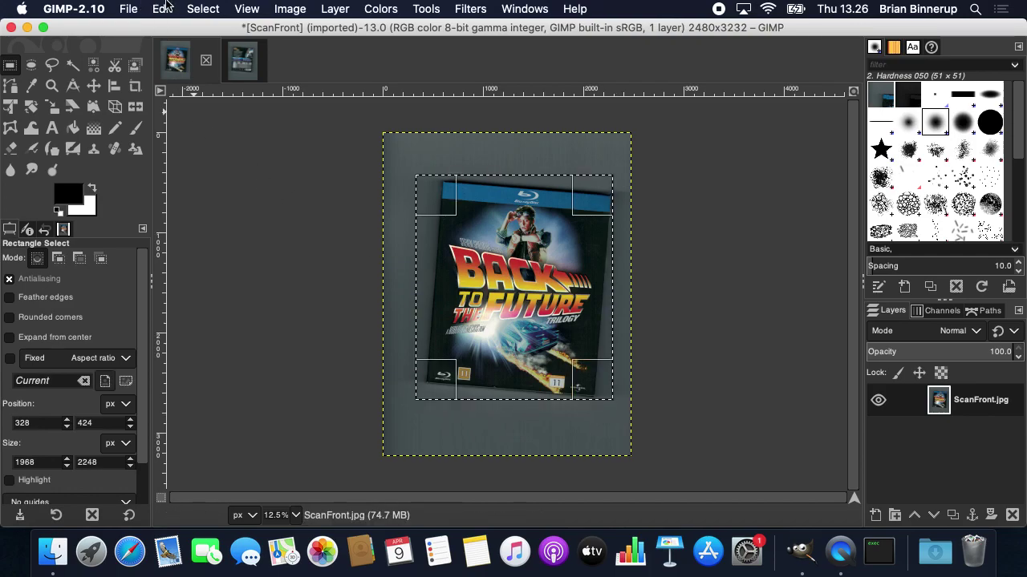
pyautogui.click(290, 9)
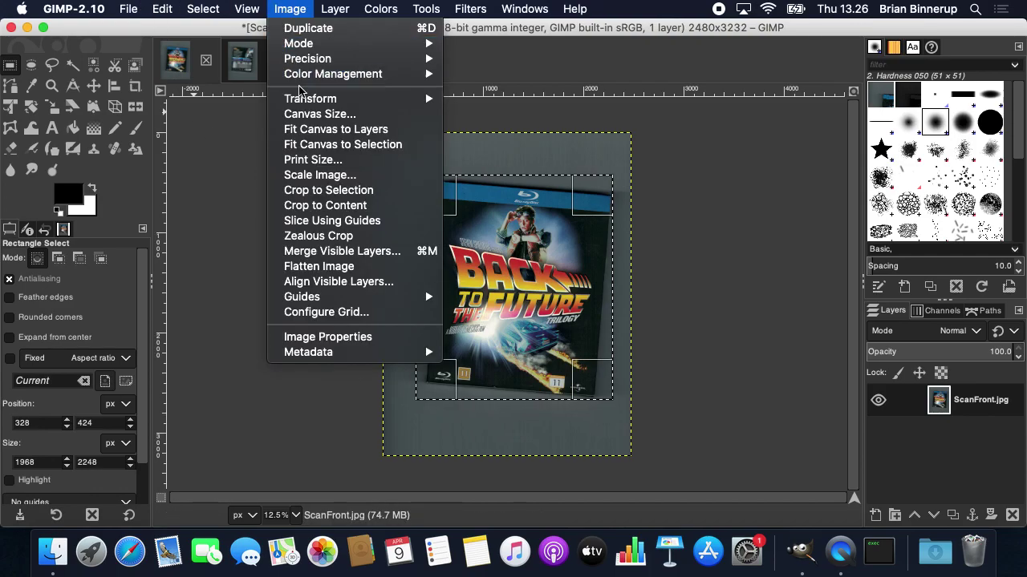
pyautogui.click(325, 190)
# Rotate the whole ScanFront image by an arbitrary angle of -4.40° so the cover stands straight
pyautogui.click(242, 9)
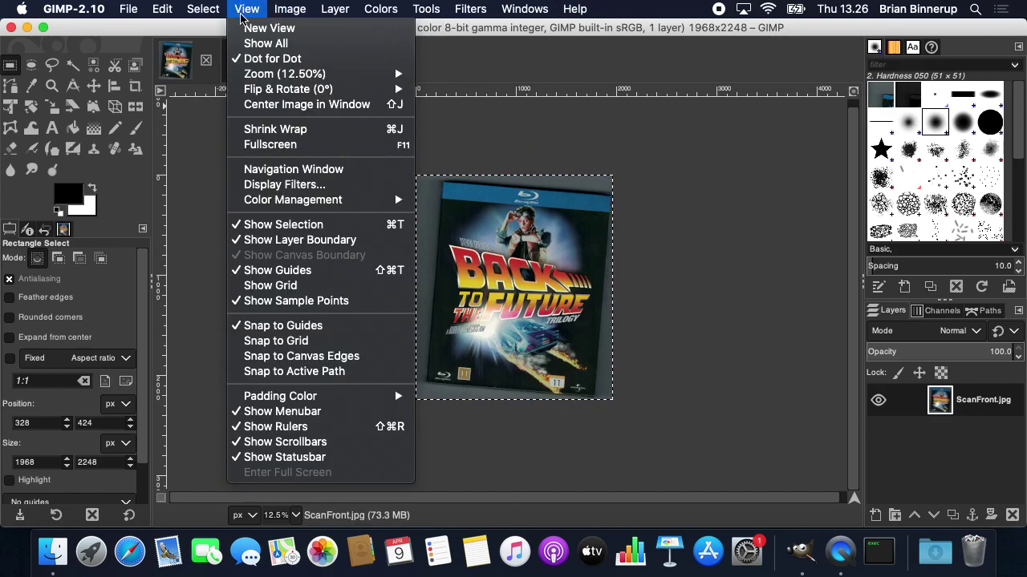
pyautogui.moveTo(263, 79)
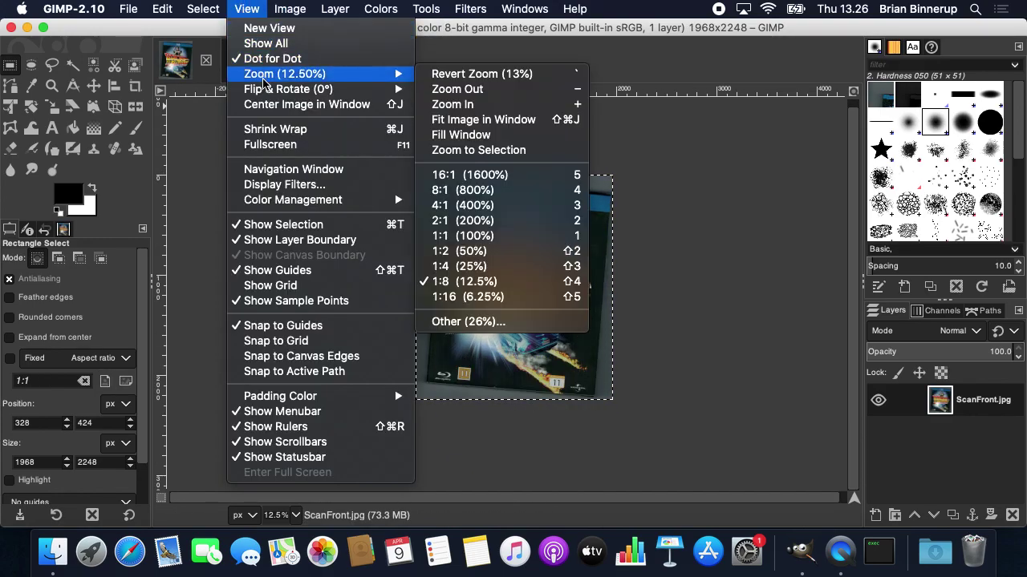
pyautogui.click(476, 119)
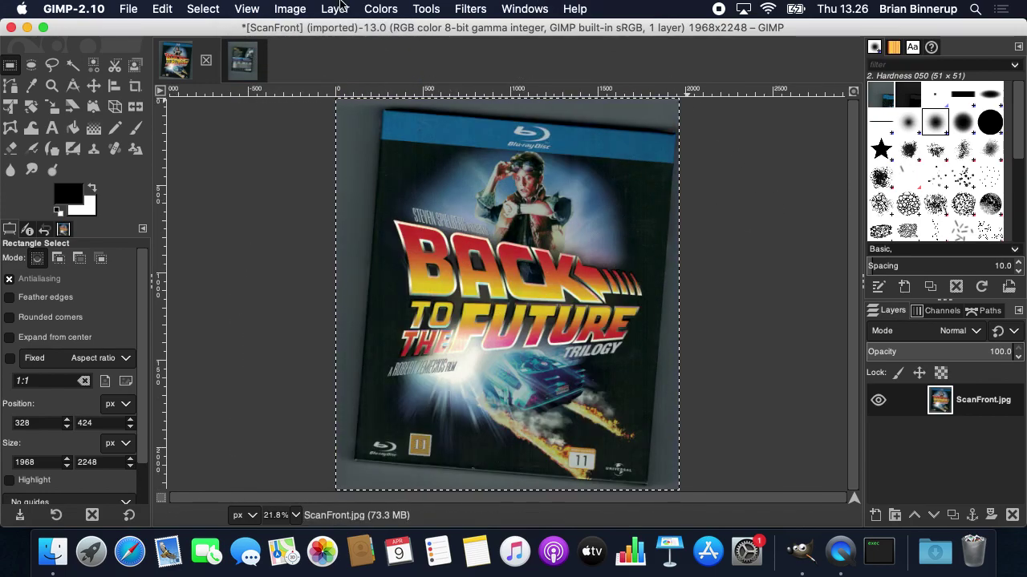
pyautogui.click(285, 4)
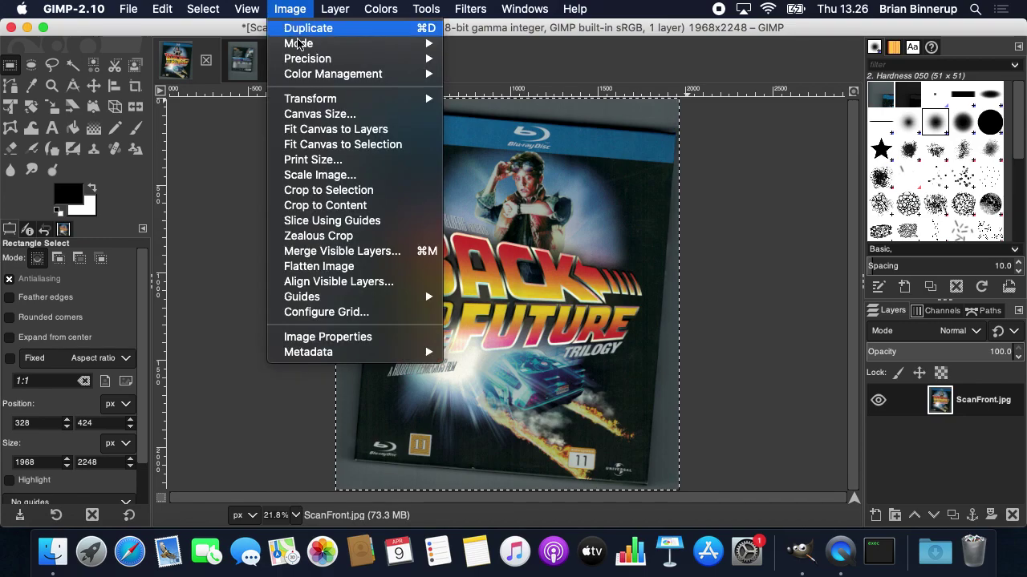
pyautogui.moveTo(313, 98)
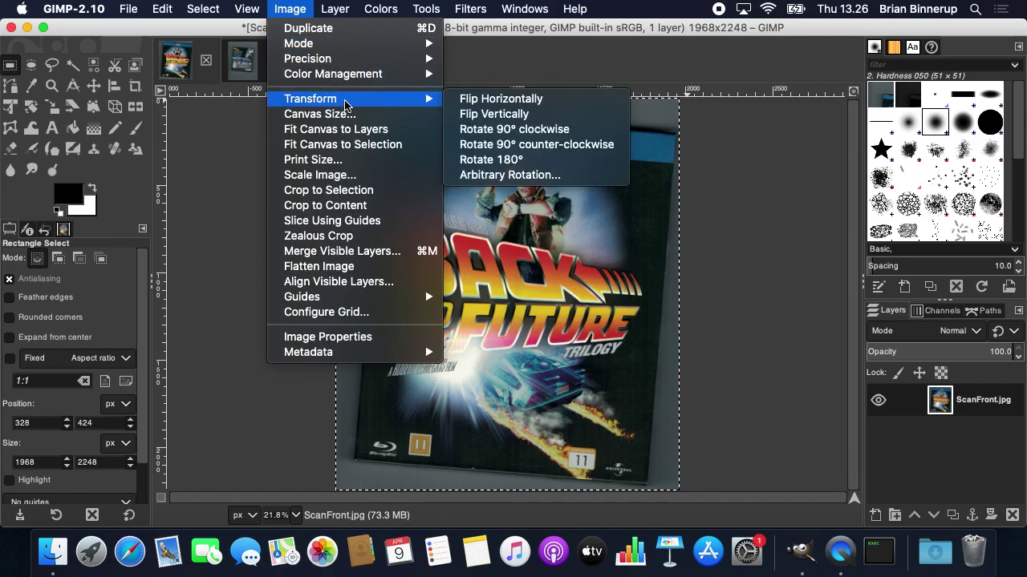
pyautogui.click(521, 176)
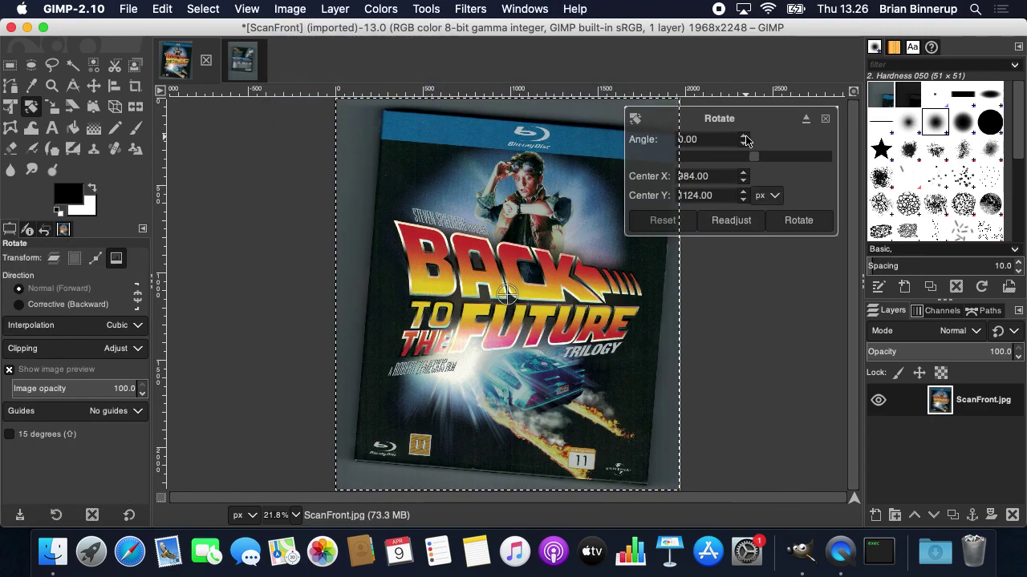
pyautogui.click(744, 144)
pyautogui.click(743, 145)
pyautogui.click(743, 144)
pyautogui.click(744, 144)
pyautogui.moveTo(743, 146); pyautogui.dragTo(744, 146)
pyautogui.click(743, 147)
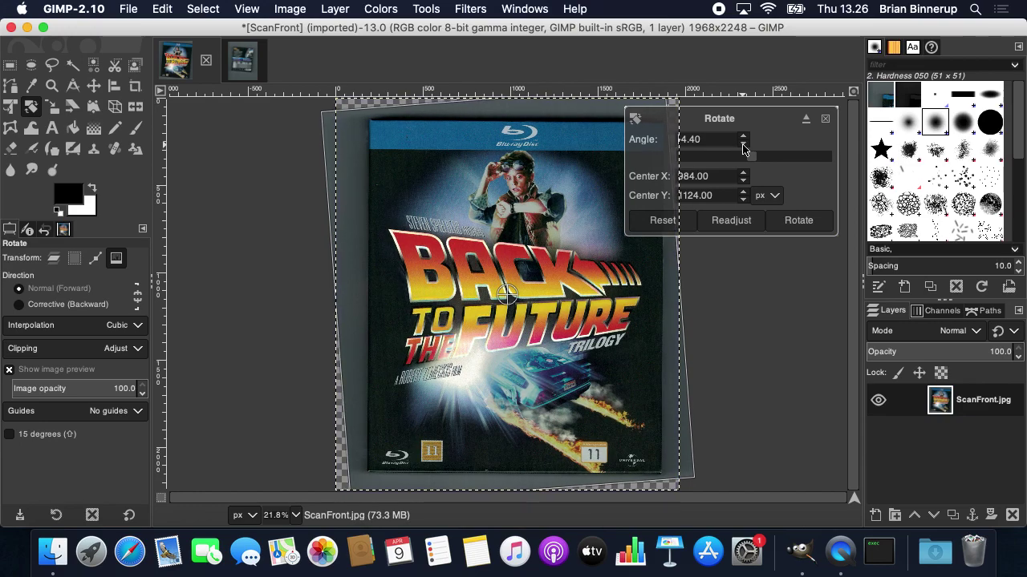
pyautogui.click(803, 224)
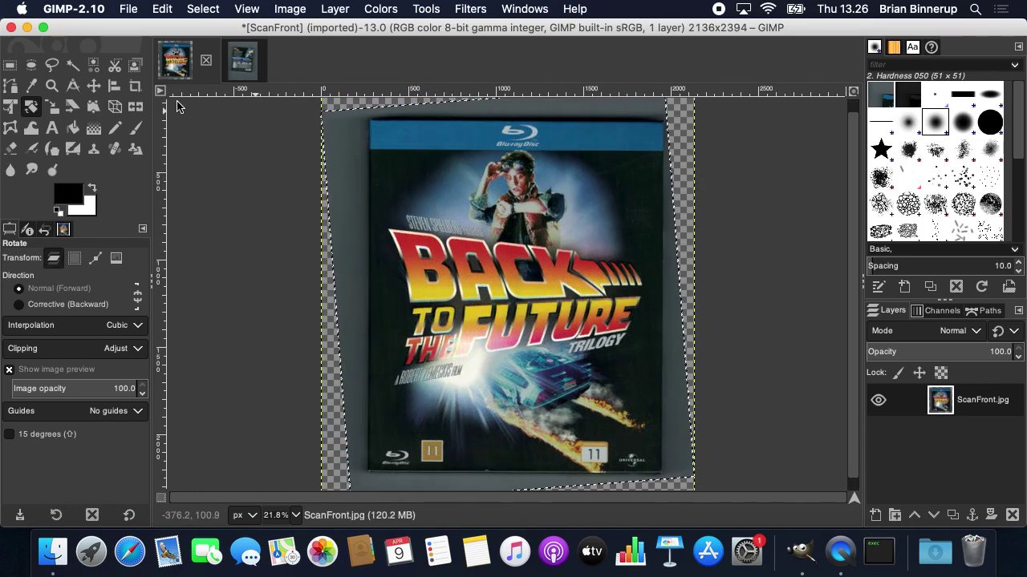
# Check the straightness of the rotated ScanFront cover with a trial rectangle selection of about 1670 × 1996 px around it, and clear the selection
pyautogui.click(10, 64)
pyautogui.click(340, 125)
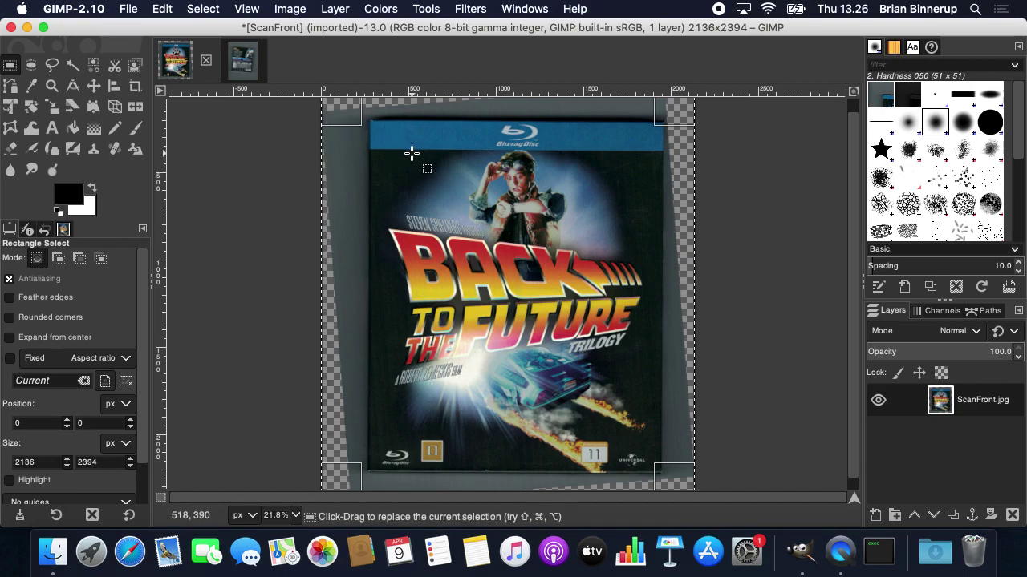
pyautogui.click(717, 466)
pyautogui.moveTo(660, 471); pyautogui.dragTo(368, 123)
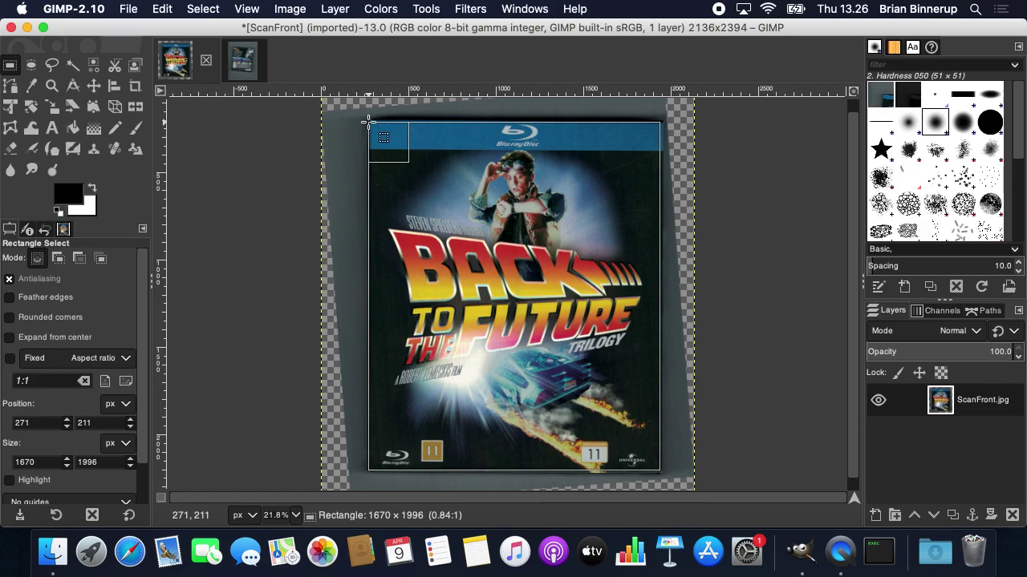
pyautogui.moveTo(368, 122); pyautogui.dragTo(368, 122)
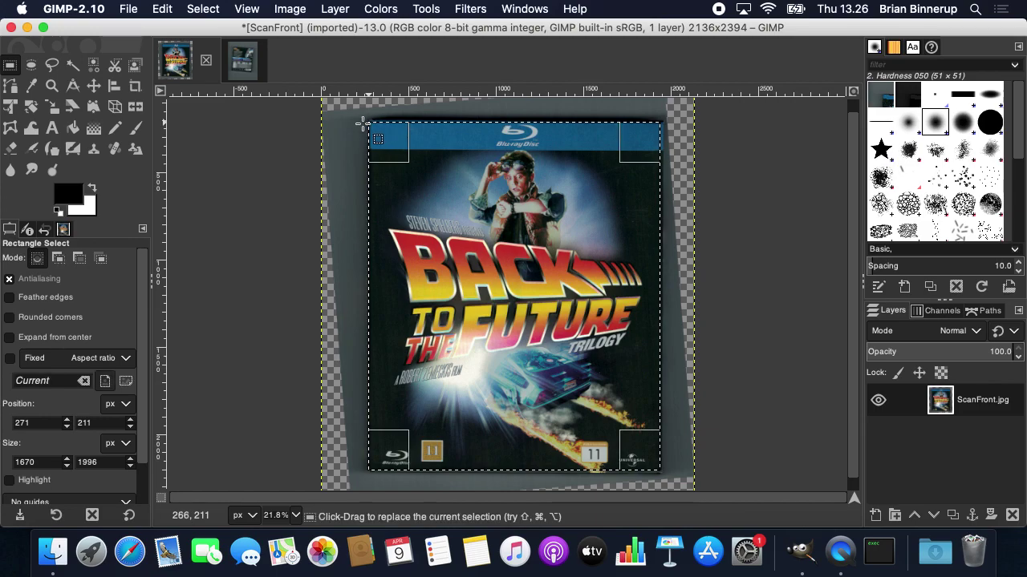
pyautogui.click(326, 154)
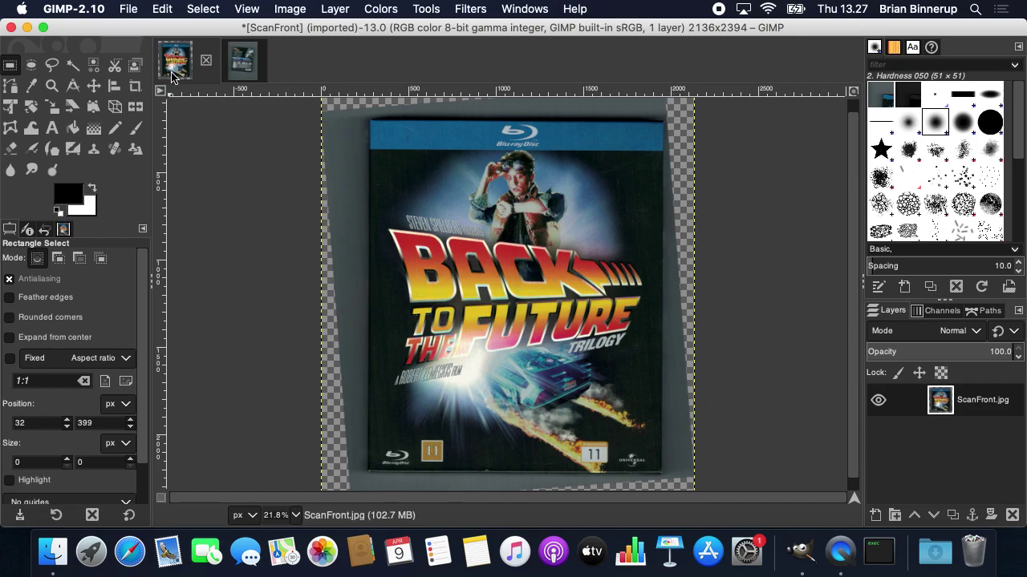
# In the ScanBack image, select the area around the cover, about 1976 × 2288 px, and crop the image to it
pyautogui.click(243, 61)
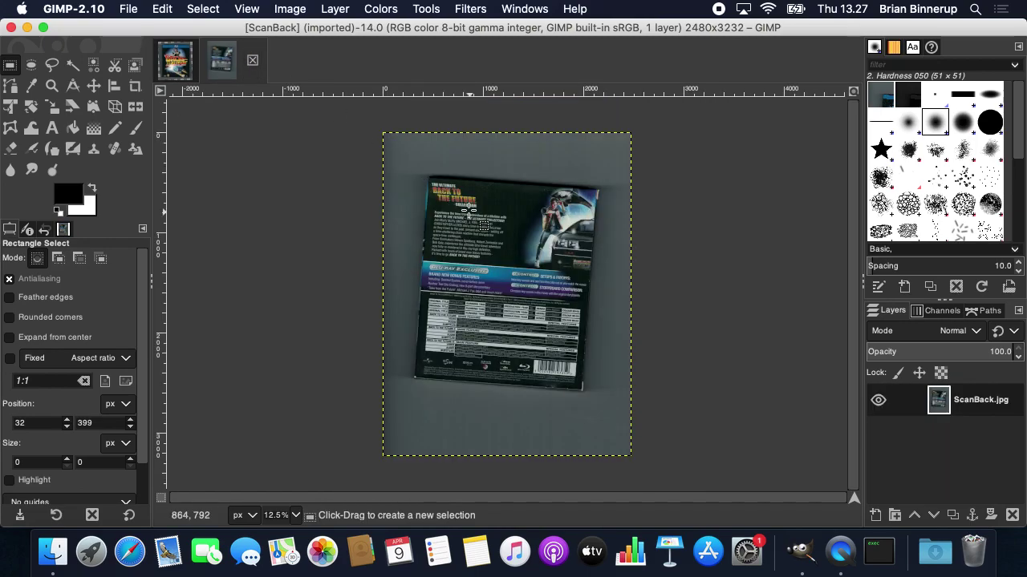
pyautogui.moveTo(608, 401); pyautogui.dragTo(410, 171)
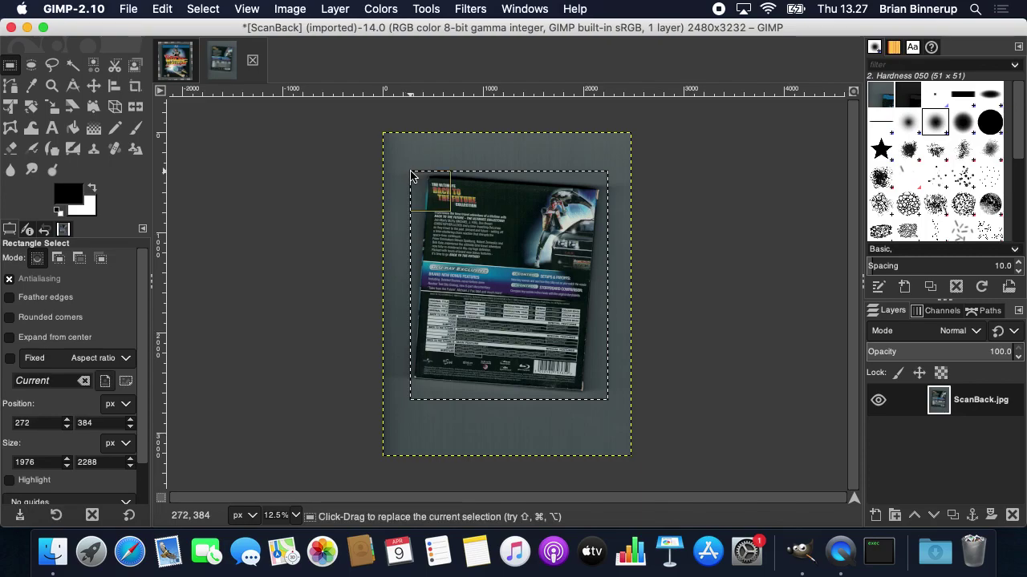
pyautogui.click(280, 8)
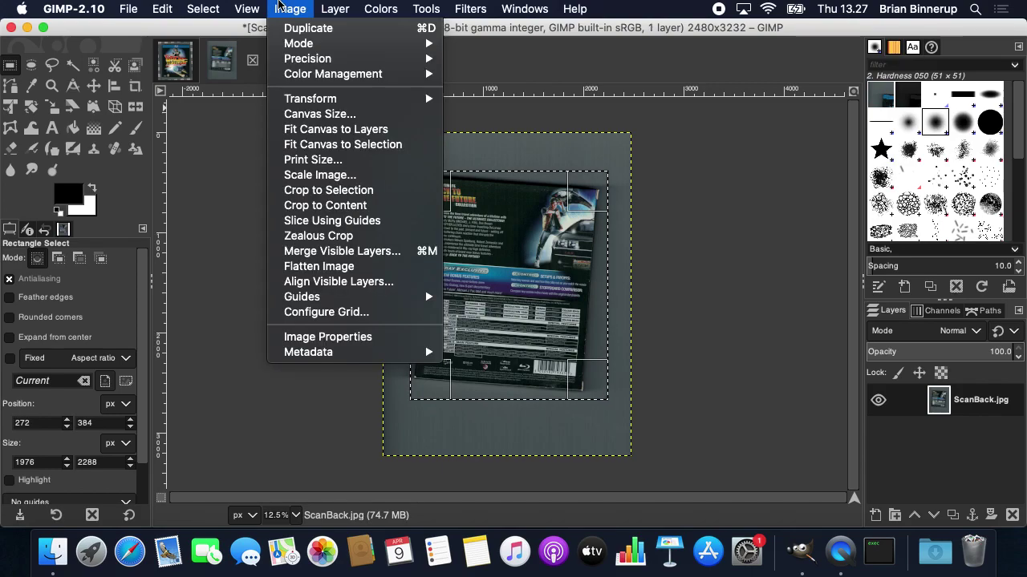
pyautogui.click(325, 194)
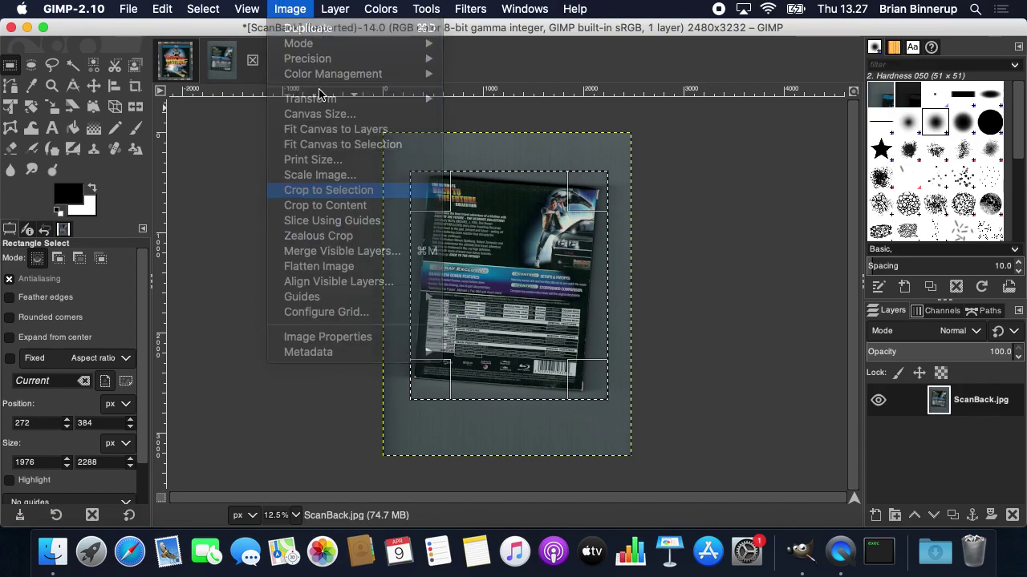
# Rotate the whole ScanBack image counterclockwise by an arbitrary angle so the back cover stands straight
pyautogui.click(286, 6)
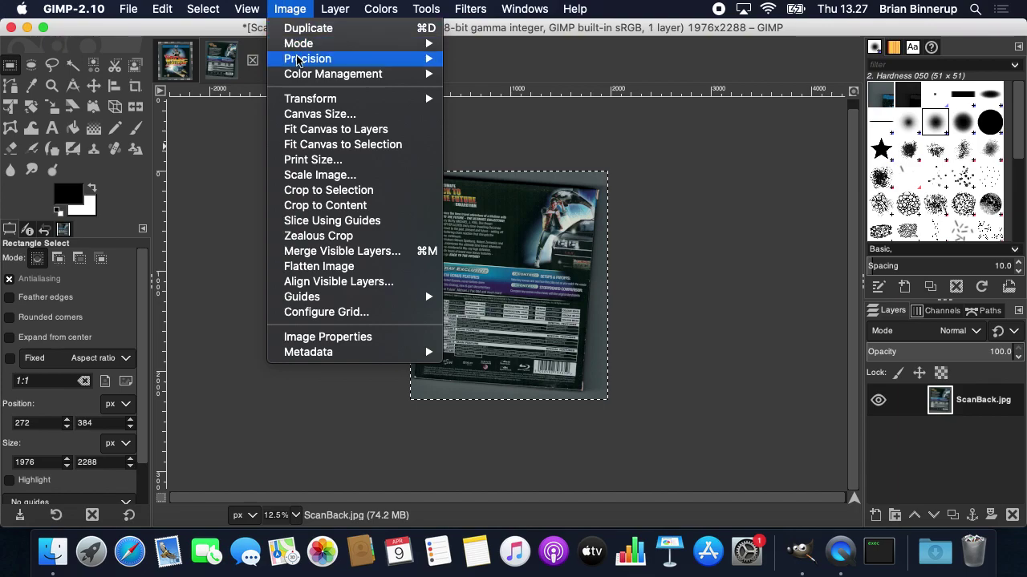
pyautogui.moveTo(247, 7)
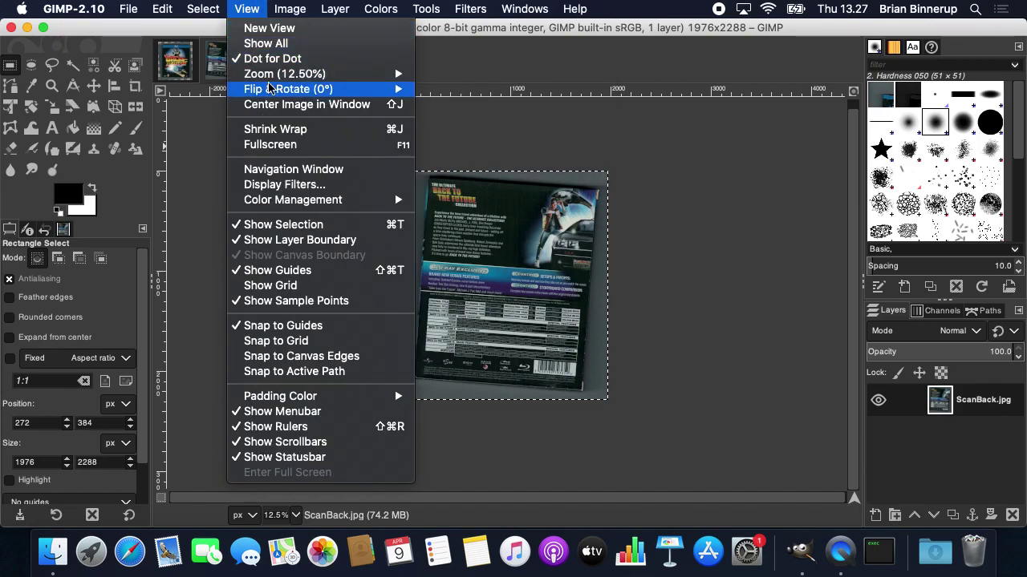
pyautogui.moveTo(274, 93)
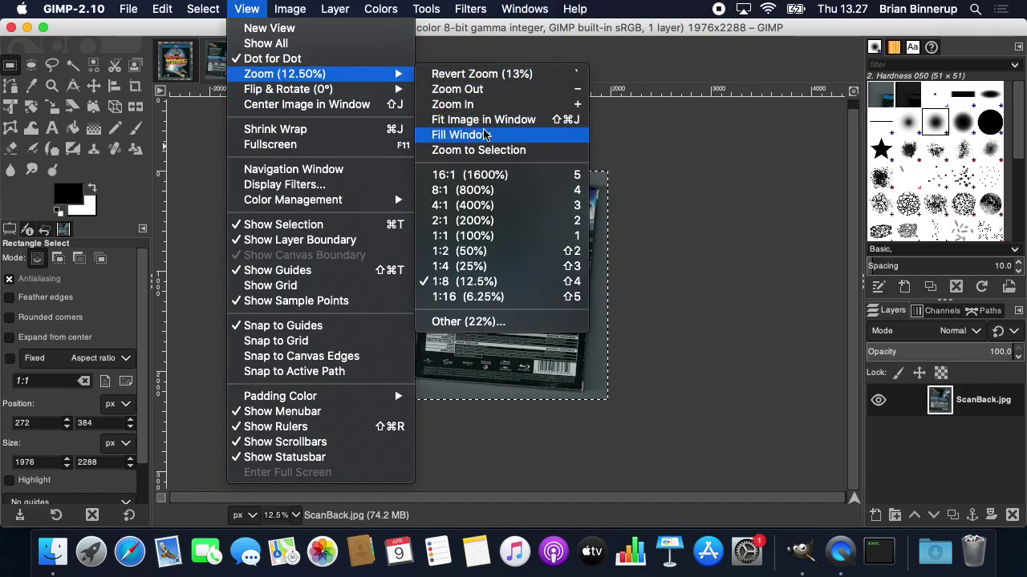
pyautogui.click(473, 121)
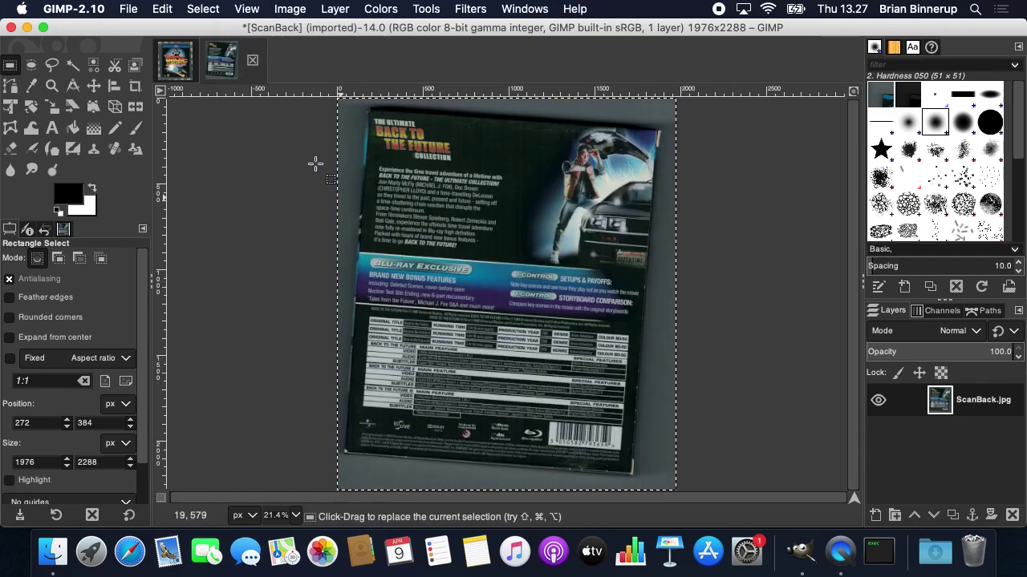
pyautogui.click(289, 8)
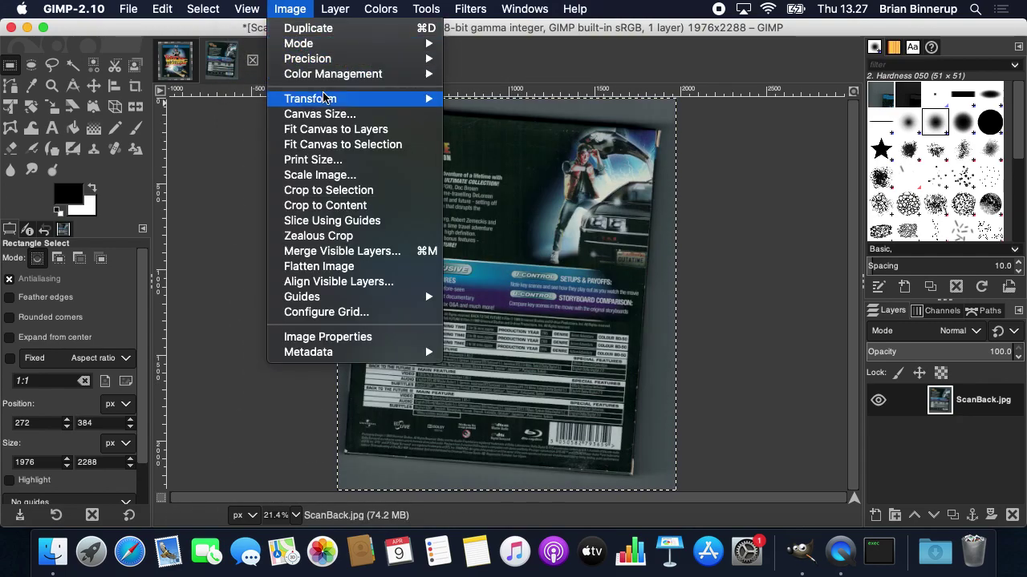
pyautogui.moveTo(326, 98)
pyautogui.click(526, 176)
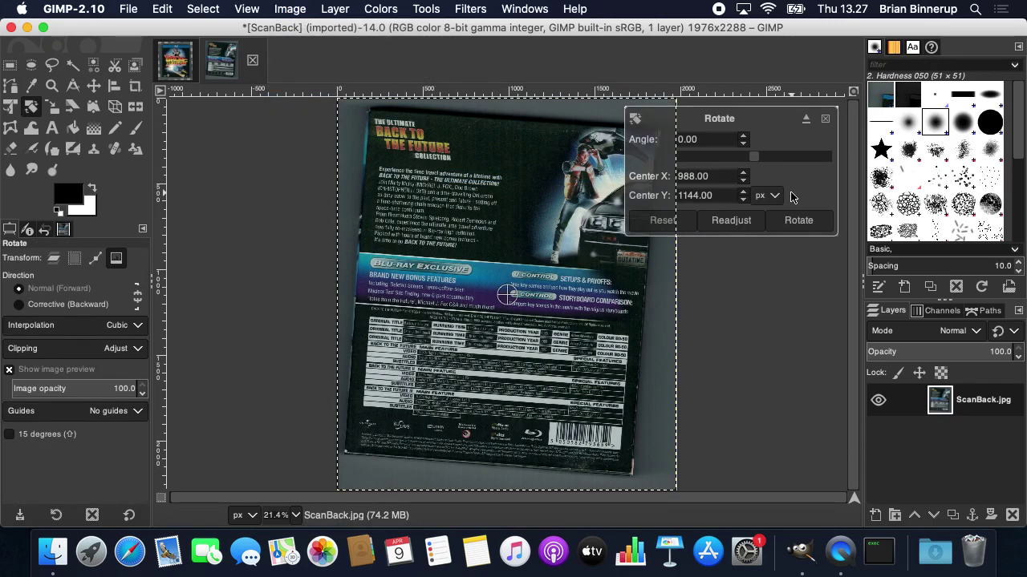
pyautogui.click(743, 144)
pyautogui.click(743, 144)
pyautogui.click(743, 144)
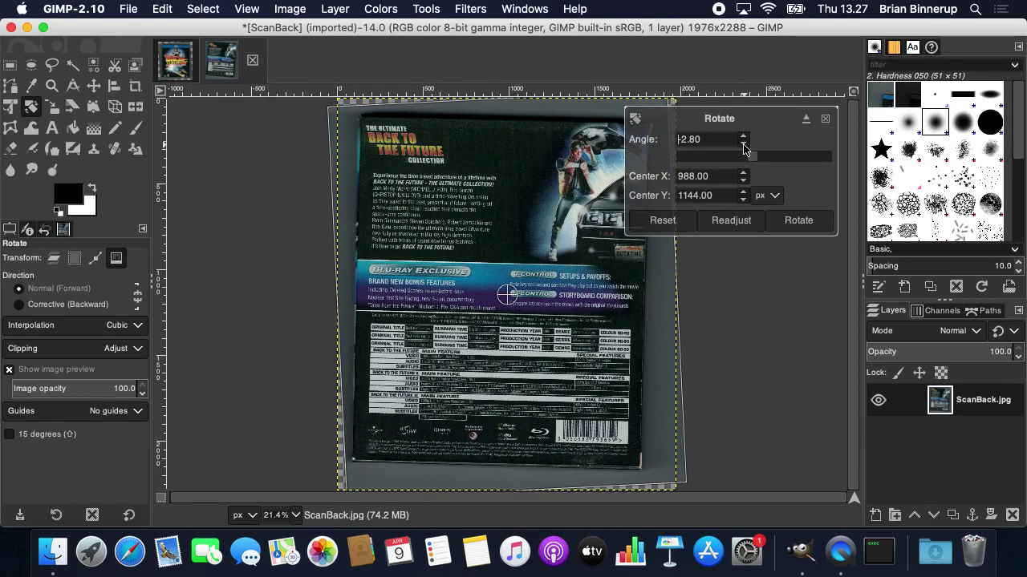
pyautogui.click(742, 145)
pyautogui.click(742, 145)
pyautogui.click(742, 144)
pyautogui.click(743, 145)
pyautogui.click(742, 145)
pyautogui.click(743, 144)
pyautogui.click(743, 144)
pyautogui.click(743, 144)
pyautogui.click(743, 144)
pyautogui.click(743, 144)
pyautogui.click(799, 222)
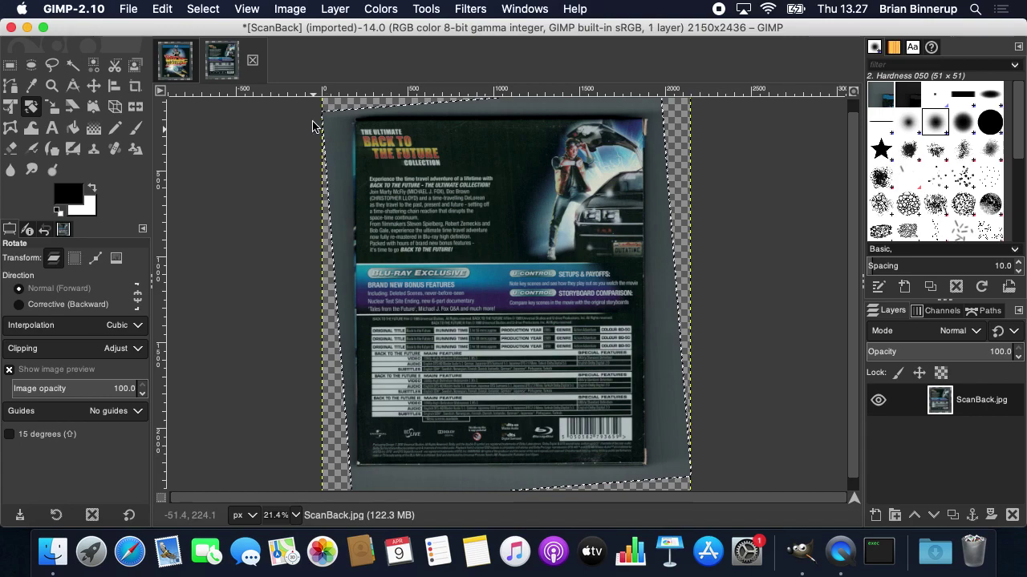
# Check the straightness of the rotated ScanBack cover with a trial rectangle selection along its edges, and clear the selection
pyautogui.press('r')
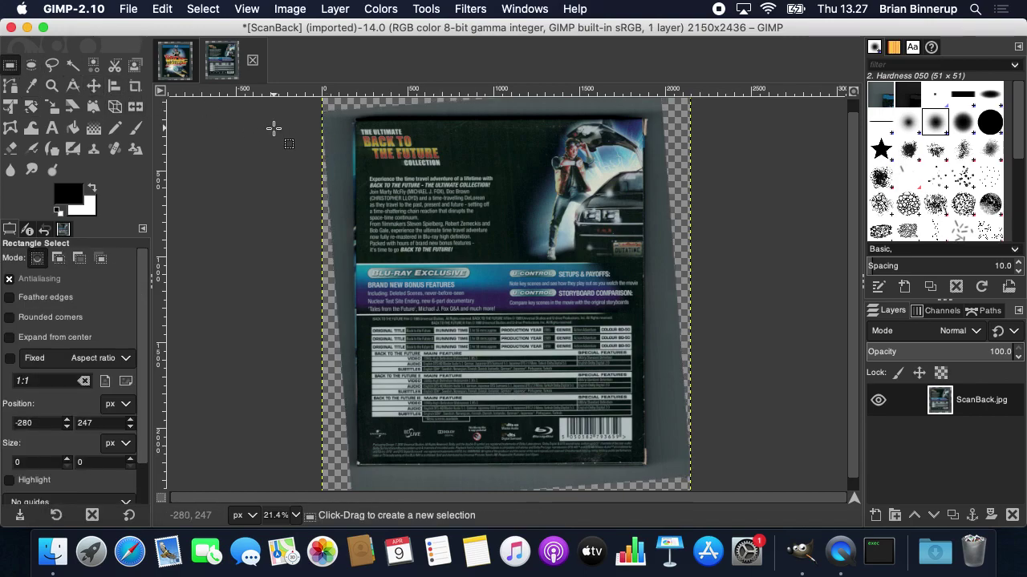
pyautogui.moveTo(357, 121); pyautogui.dragTo(644, 466)
pyautogui.click(647, 467)
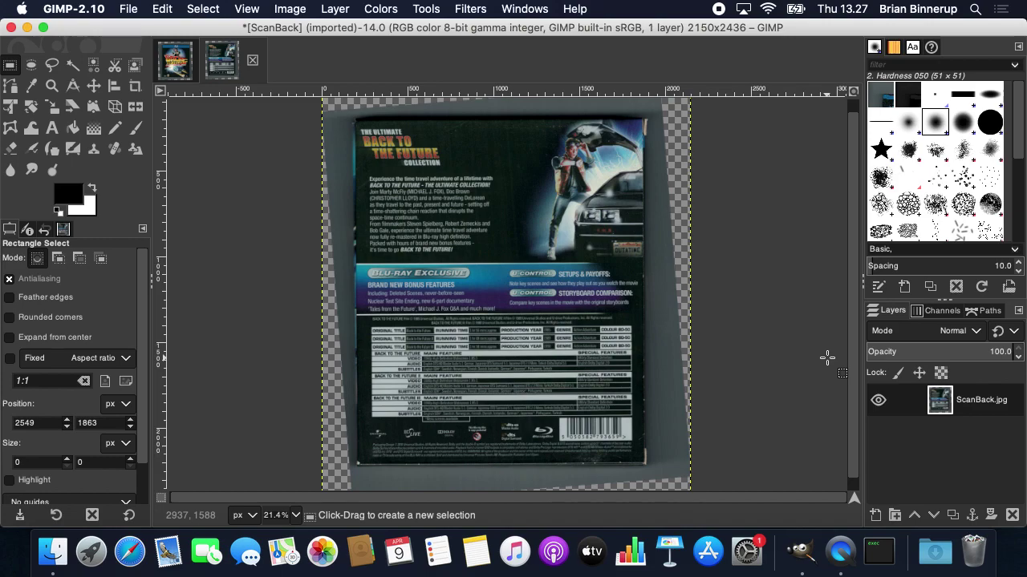
# Select the entire ScanFront image and copy it
pyautogui.click(178, 70)
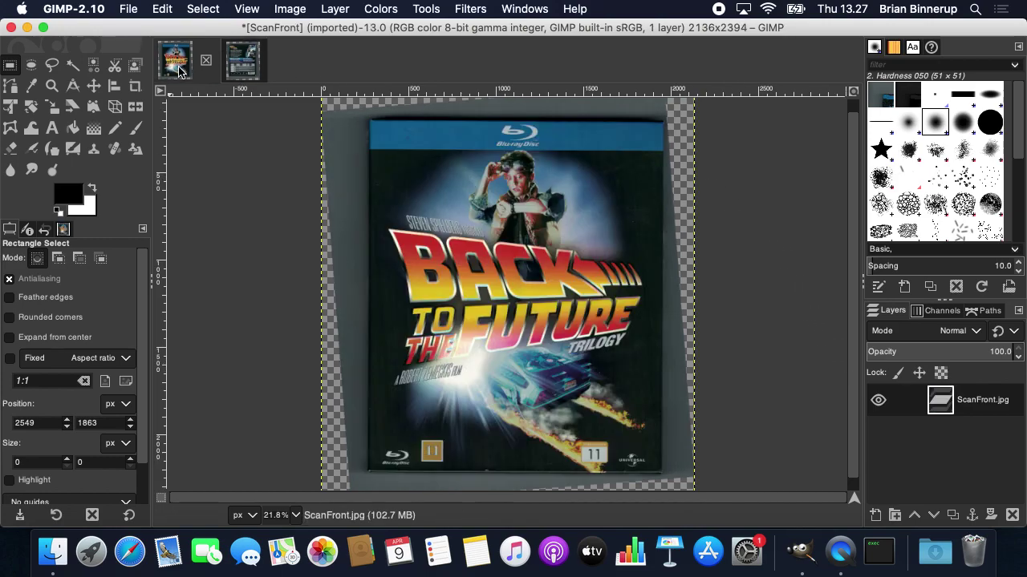
pyautogui.click(201, 8)
pyautogui.click(201, 29)
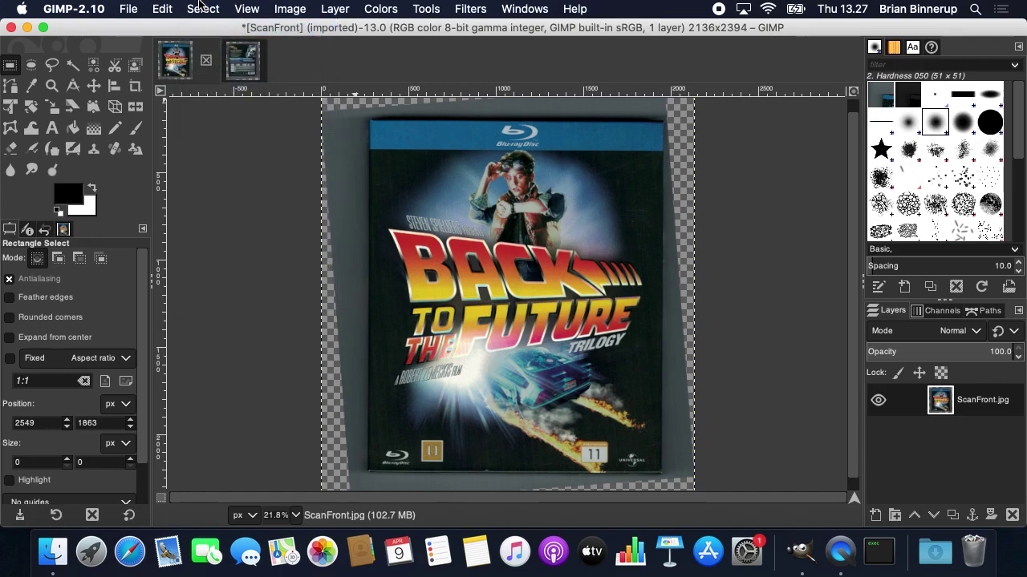
pyautogui.click(160, 8)
pyautogui.click(172, 89)
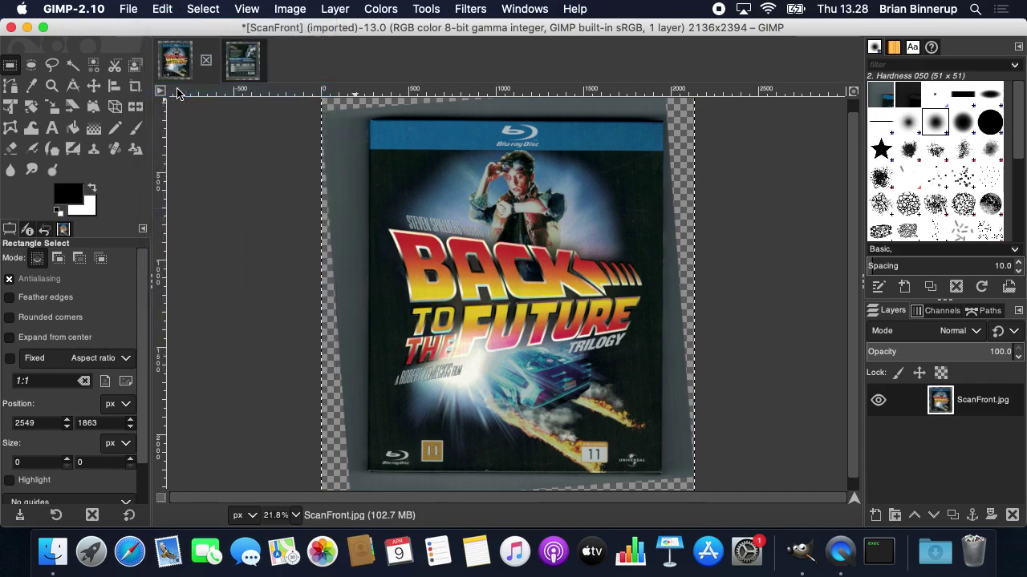
# In the ScanBack image, add a new transparent layer of 2150 × 2436 px with the default name
pyautogui.click(245, 62)
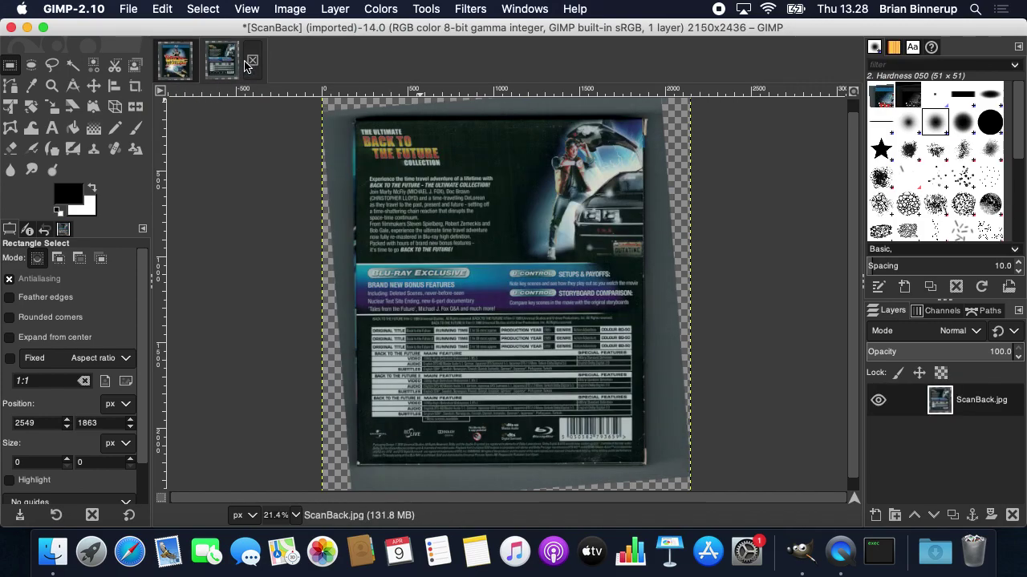
pyautogui.rightClick(947, 407)
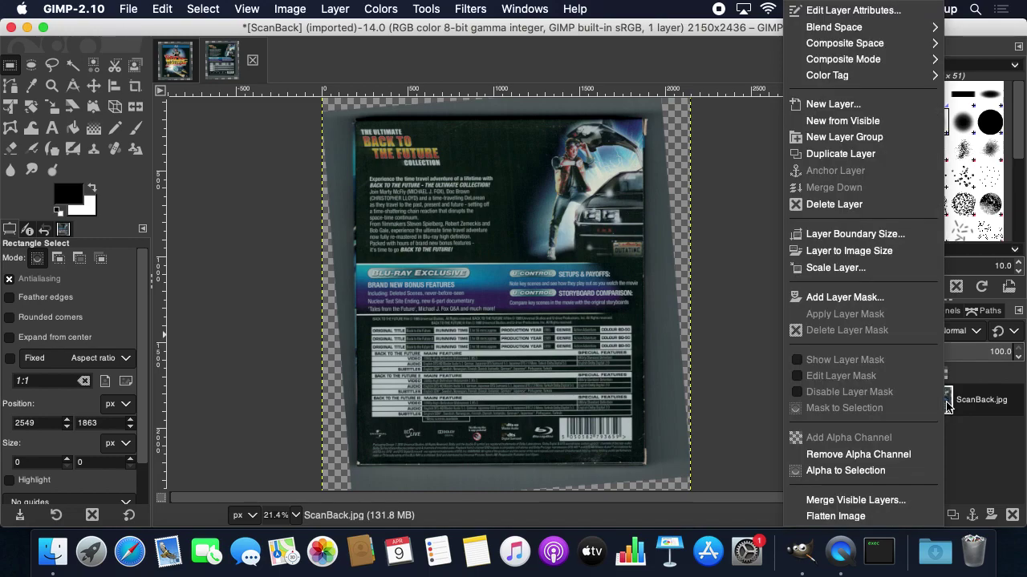
pyautogui.click(864, 109)
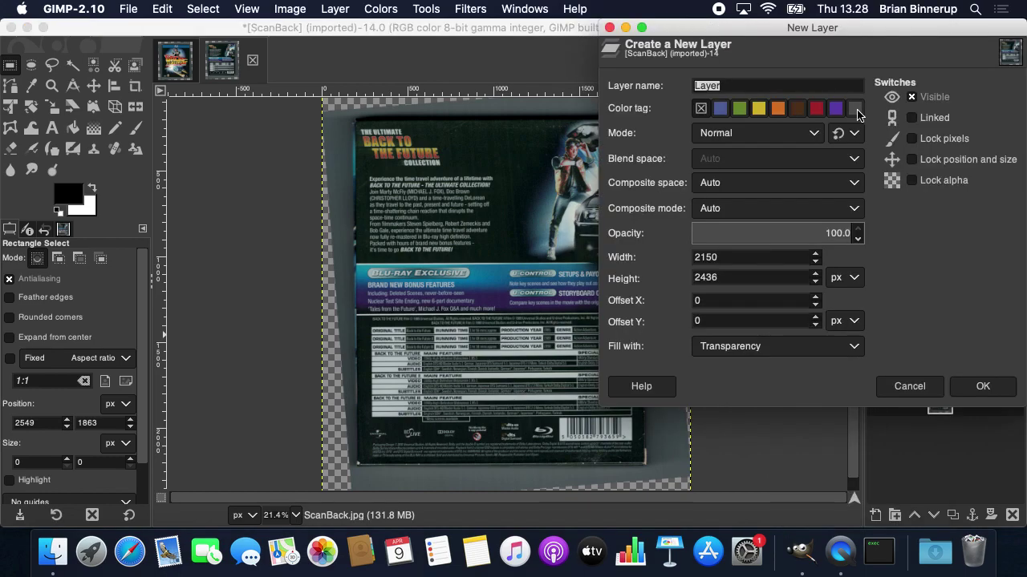
pyautogui.click(974, 389)
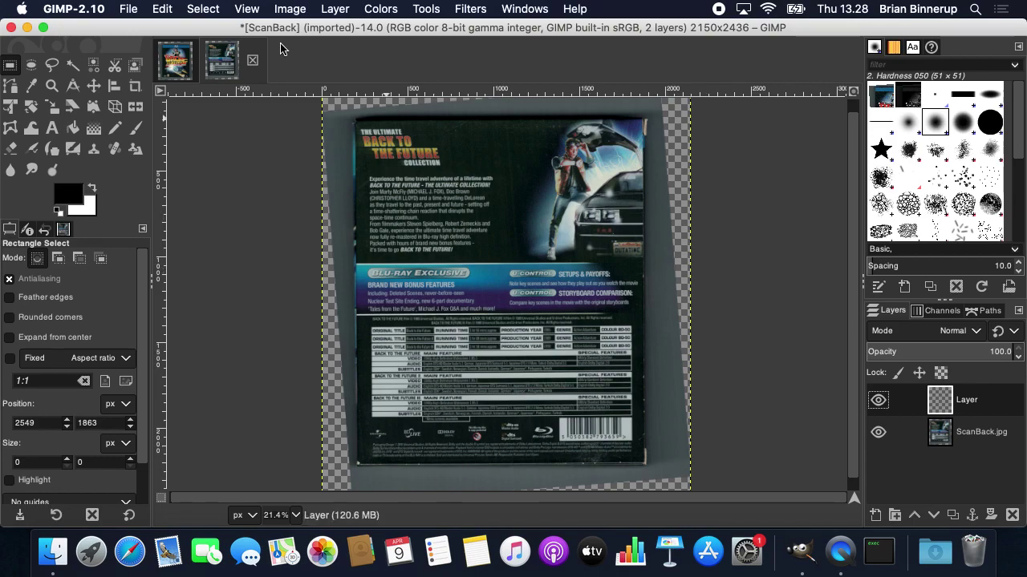
# Paste the copied front cover into the ScanBack image and anchor it to the new layer
pyautogui.click(162, 9)
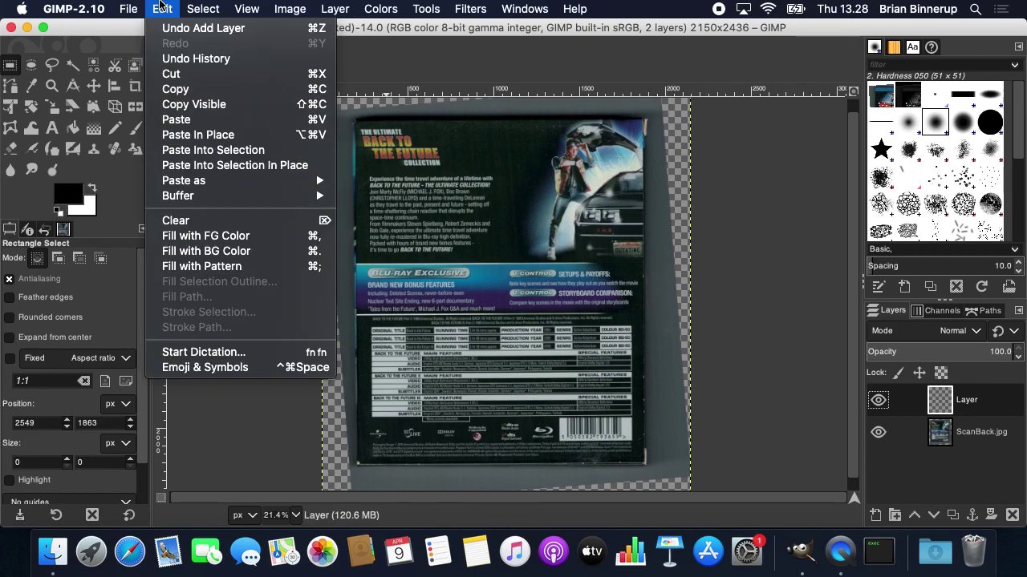
pyautogui.click(195, 124)
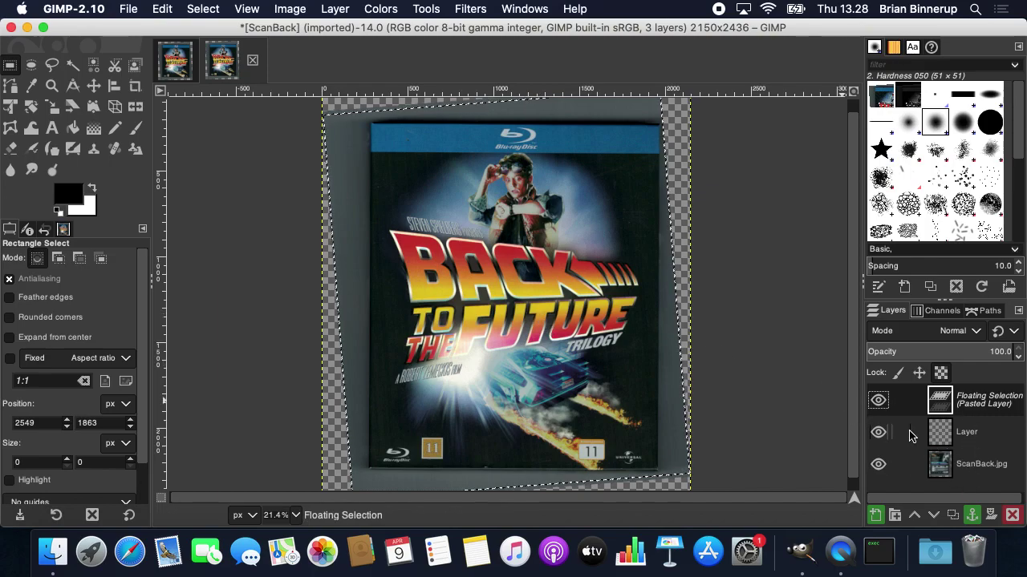
pyautogui.click(251, 166)
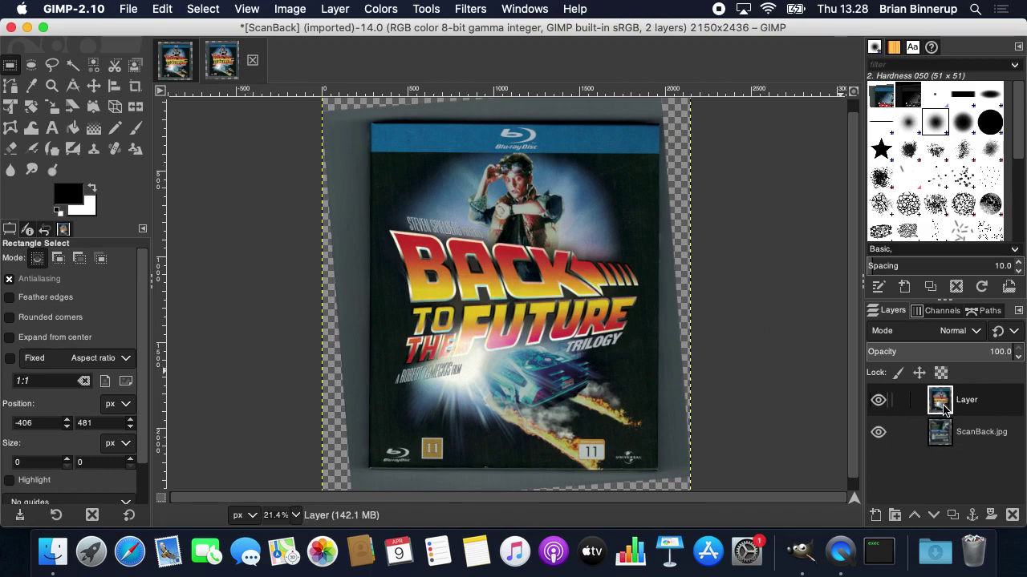
# Set the front cover layer's opacity to 70 and move that layer left over the back cover
pyautogui.click(995, 352)
pyautogui.write('70')
pyautogui.click(982, 433)
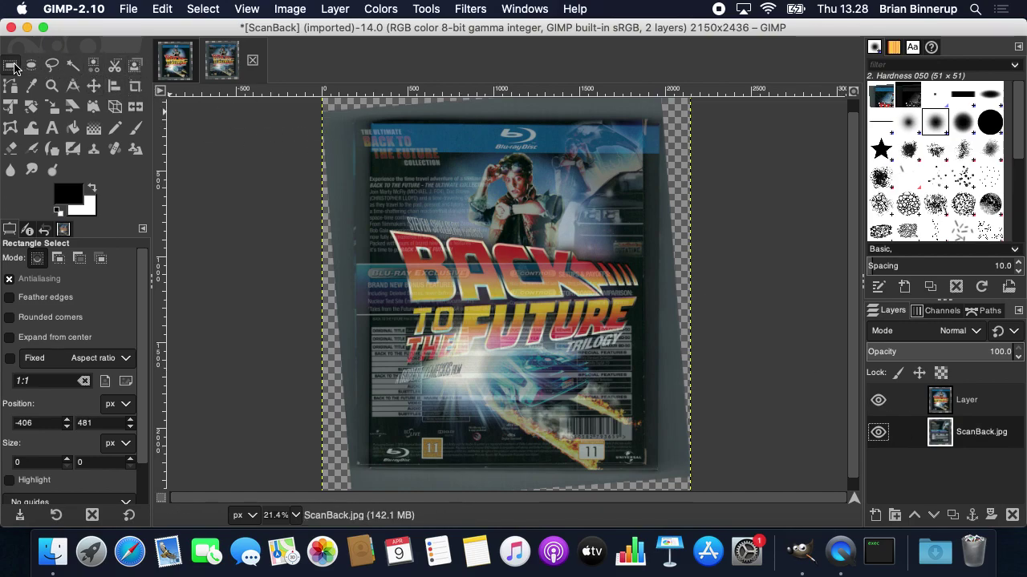
pyautogui.click(92, 90)
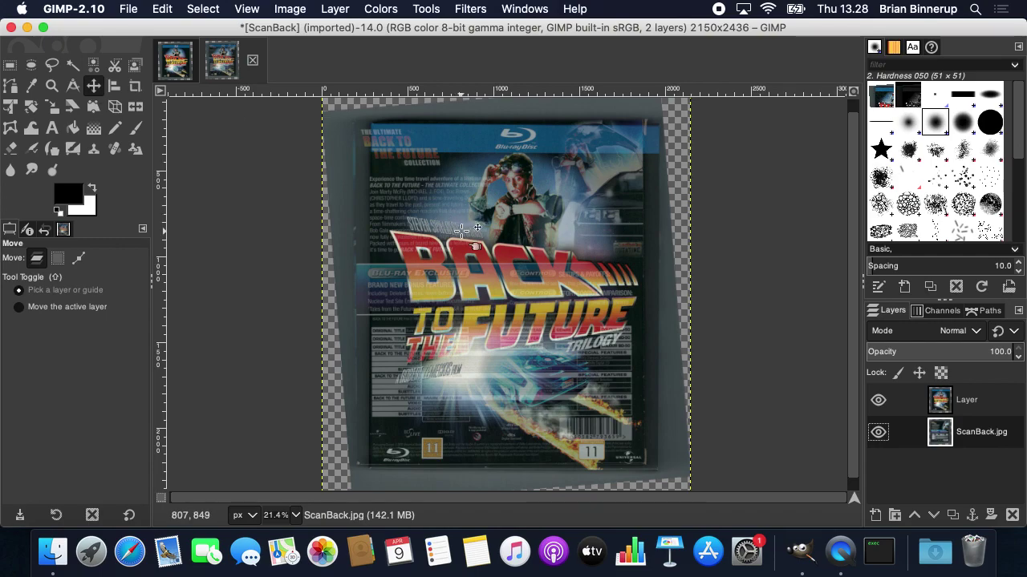
pyautogui.moveTo(498, 257)
pyautogui.mouseDown()
pyautogui.moveTo(487, 246)
pyautogui.moveTo(478, 259)
pyautogui.mouseUp()
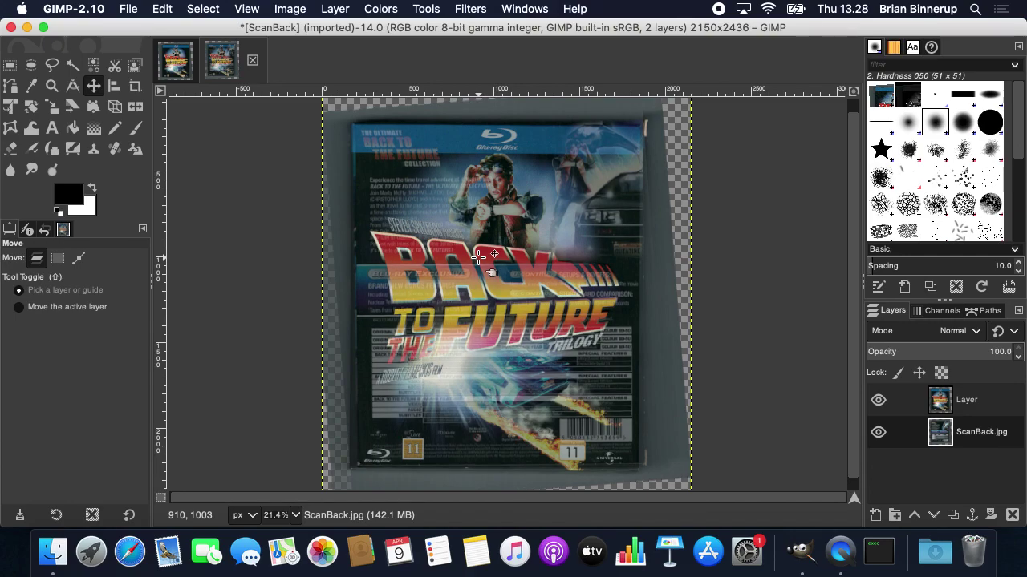
# Nudge the ScanBack.jpg layer left in small increments to line up the back cover's edges with the front cover
pyautogui.press('Left')
pyautogui.press('Left')
pyautogui.press('Left')
pyautogui.press('Left')
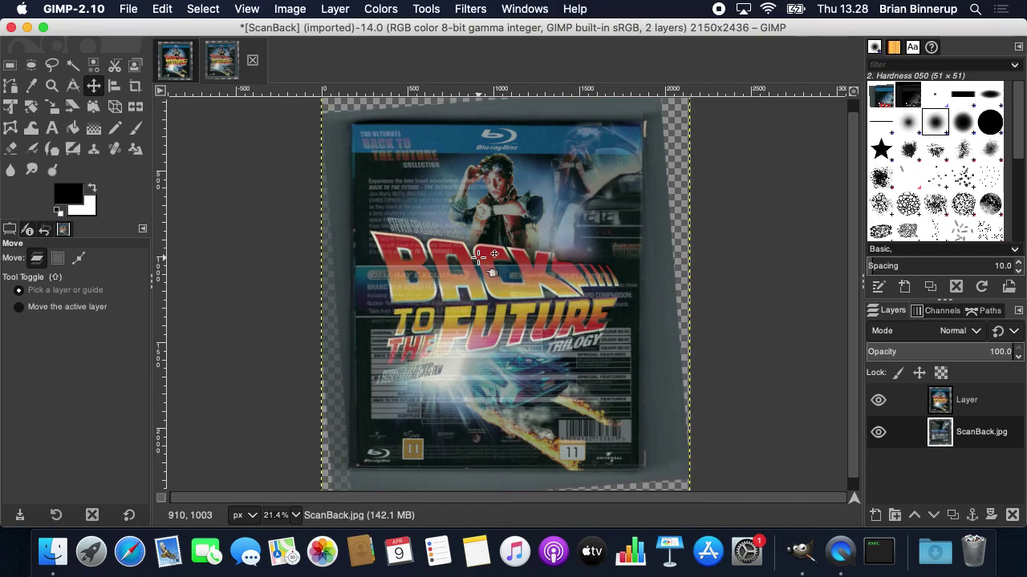
pyautogui.press('Left')
pyautogui.press('Left')
pyautogui.press('Left')
pyautogui.press('Left')
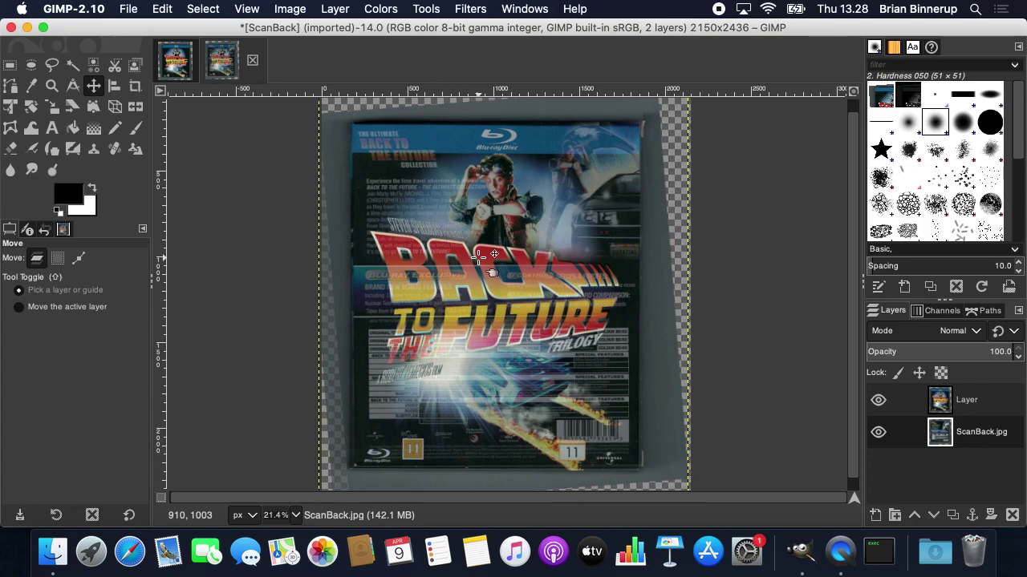
pyautogui.press('Left')
pyautogui.press('Left')
pyautogui.press('Left')
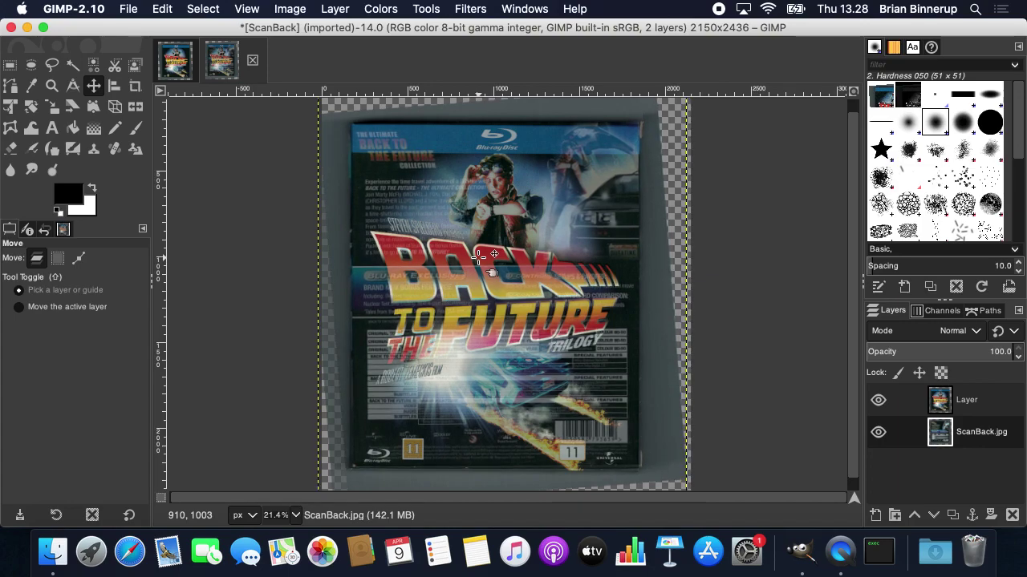
pyautogui.press('Left')
pyautogui.press('Left')
pyautogui.press('Left')
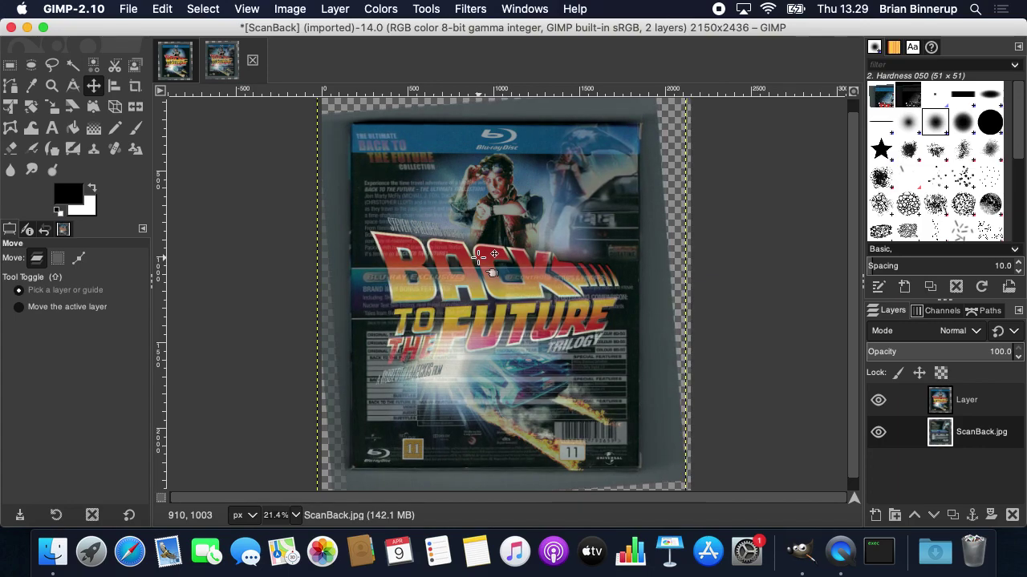
# Nudge the ScanBack.jpg layer left once more and set the front cover layer's opacity to 100
pyautogui.press('Left')
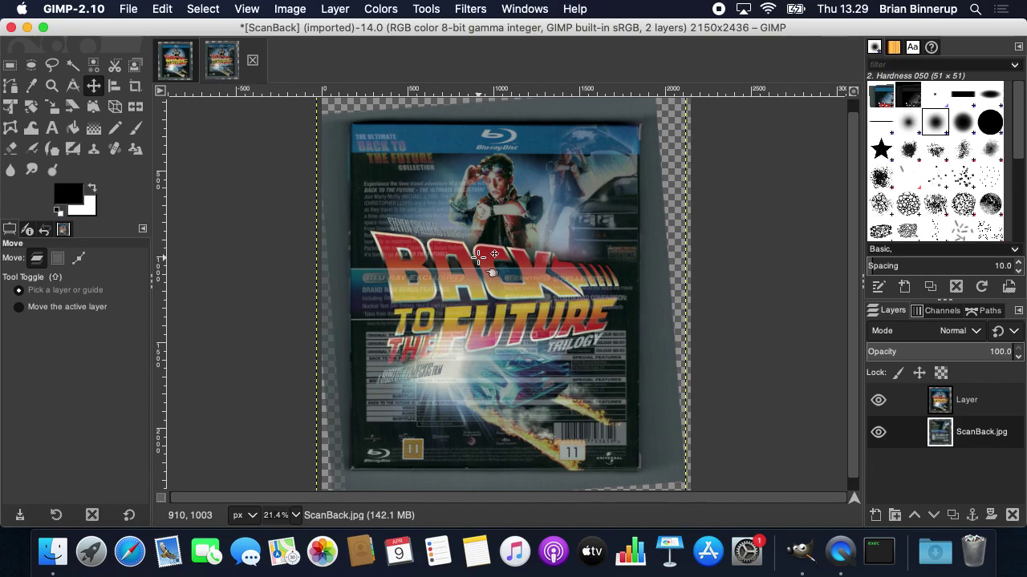
pyautogui.click(978, 407)
pyautogui.moveTo(1003, 353)
pyautogui.mouseDown()
pyautogui.moveTo(988, 353)
pyautogui.moveTo(1012, 355)
pyautogui.mouseUp()
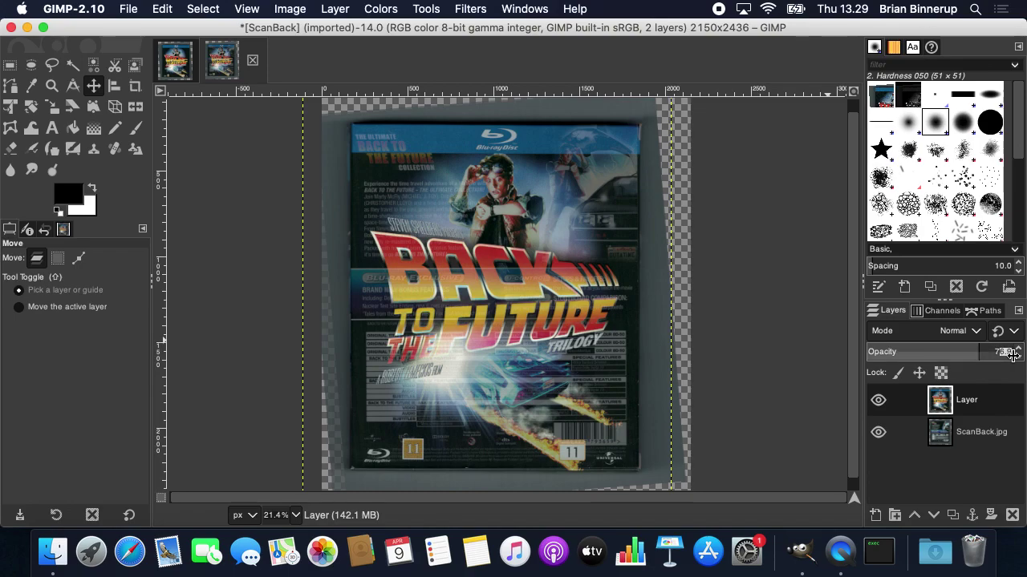
pyautogui.write('100')
pyautogui.press('Return')
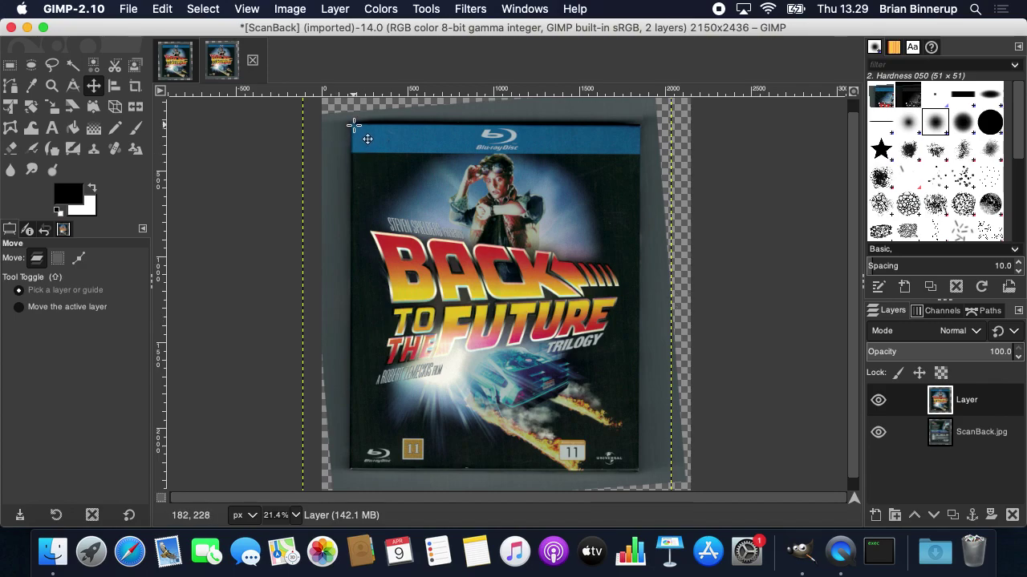
# Select a rectangle of 1676 × 2003 px at position 173, 238 around the cover and check its fit on the back cover
pyautogui.moveTo(353, 127); pyautogui.dragTo(414, 189)
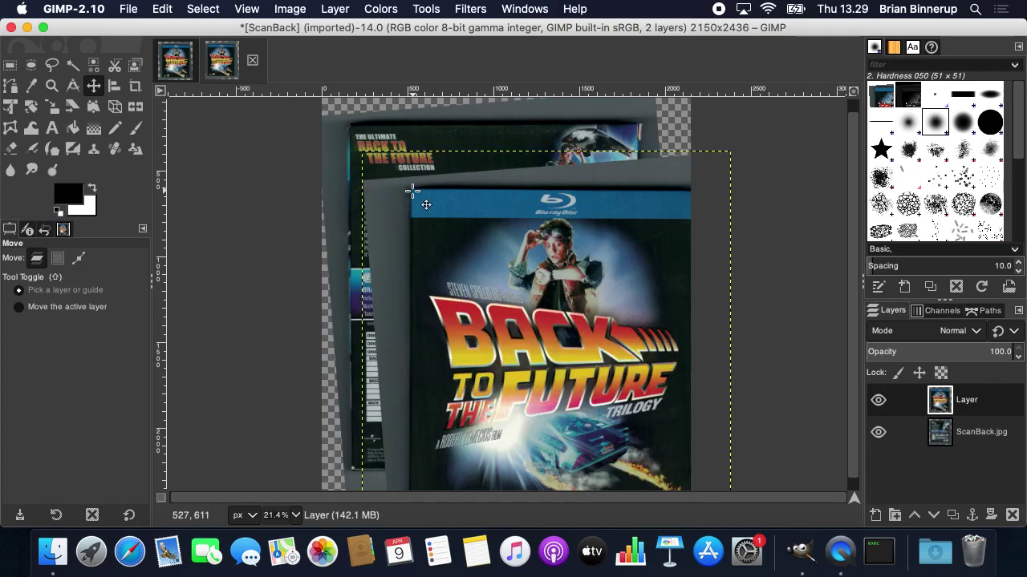
pyautogui.press('super+z')
pyautogui.press('r')
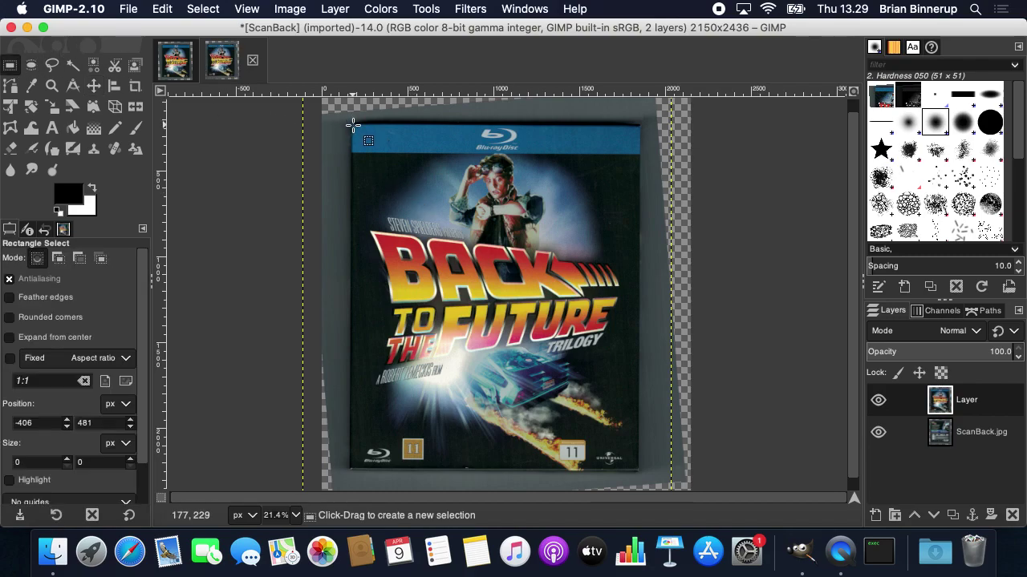
pyautogui.moveTo(357, 131)
pyautogui.mouseDown()
pyautogui.moveTo(634, 432)
pyautogui.moveTo(636, 128)
pyautogui.moveTo(644, 469)
pyautogui.moveTo(393, 145)
pyautogui.moveTo(352, 126)
pyautogui.mouseUp()
pyautogui.click(639, 469)
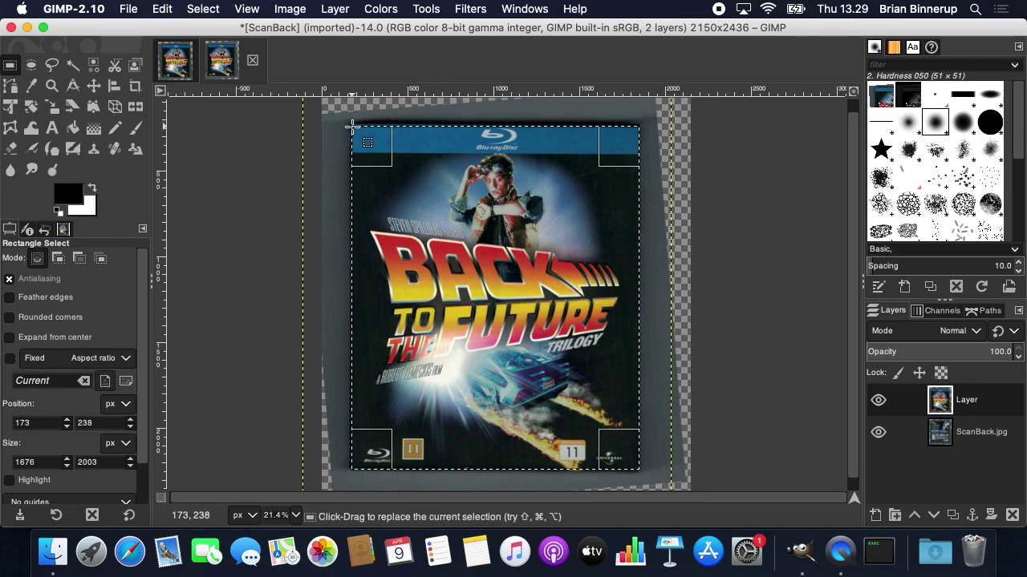
pyautogui.click(879, 401)
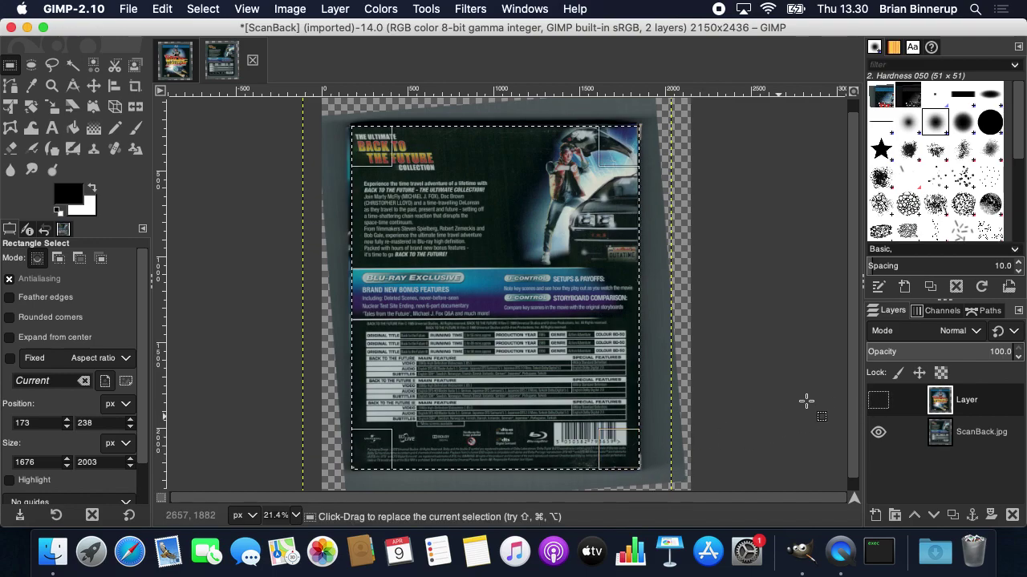
pyautogui.click(879, 401)
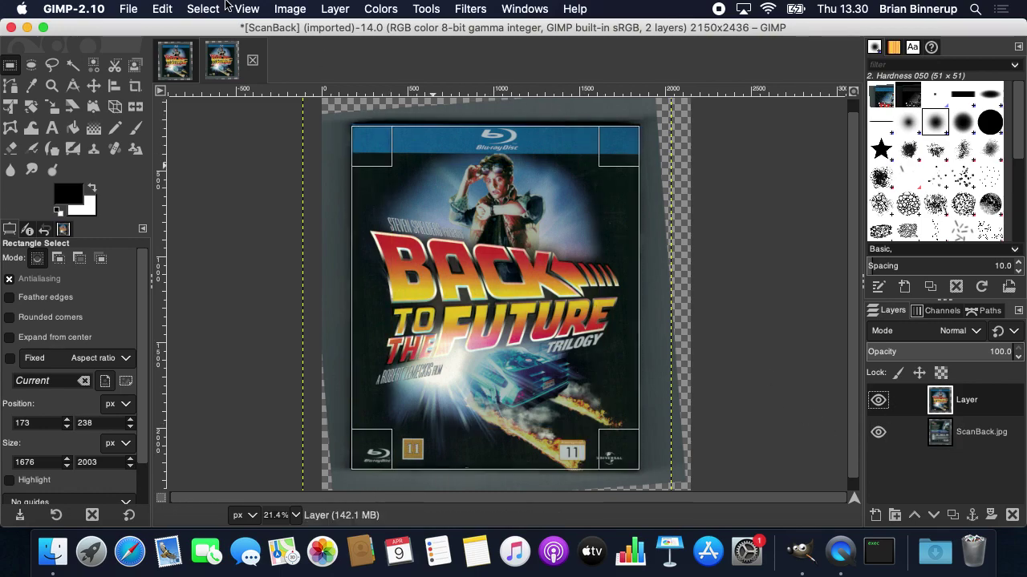
# Crop the image to the selection, and toggle the front cover layer's visibility to compare the cropped front and back covers
pyautogui.click(200, 8)
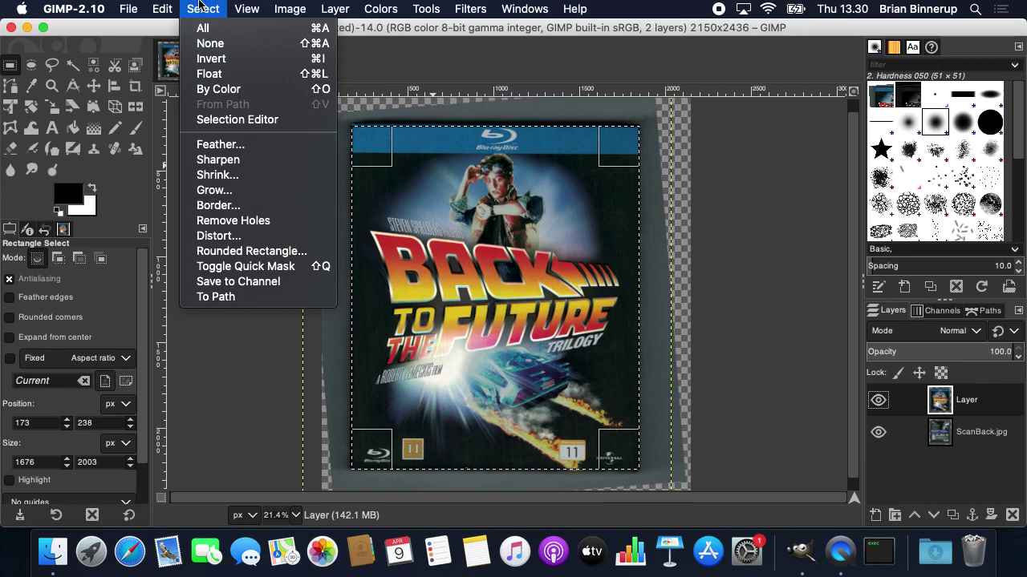
pyautogui.moveTo(290, 8)
pyautogui.click(319, 190)
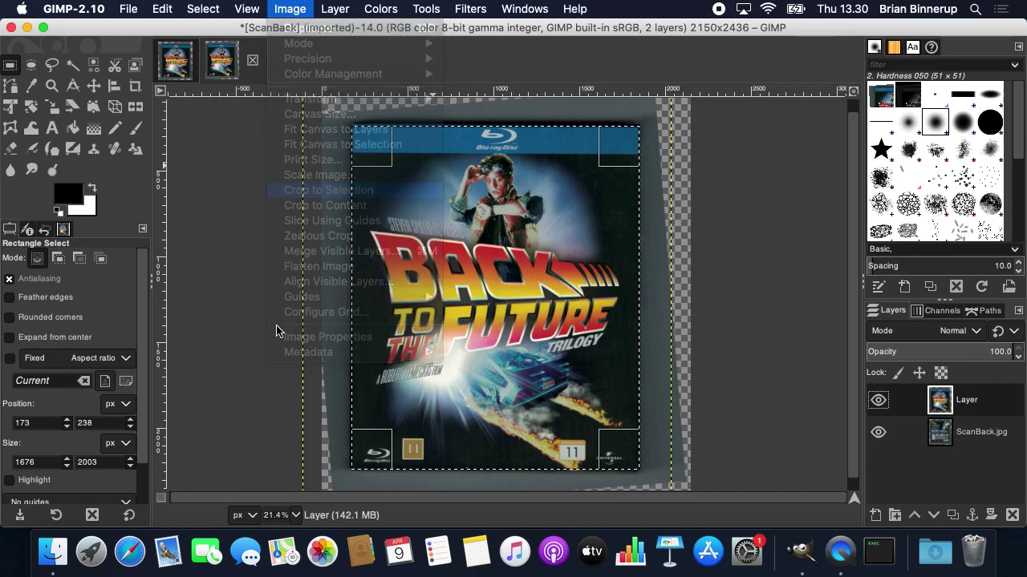
pyautogui.click(706, 282)
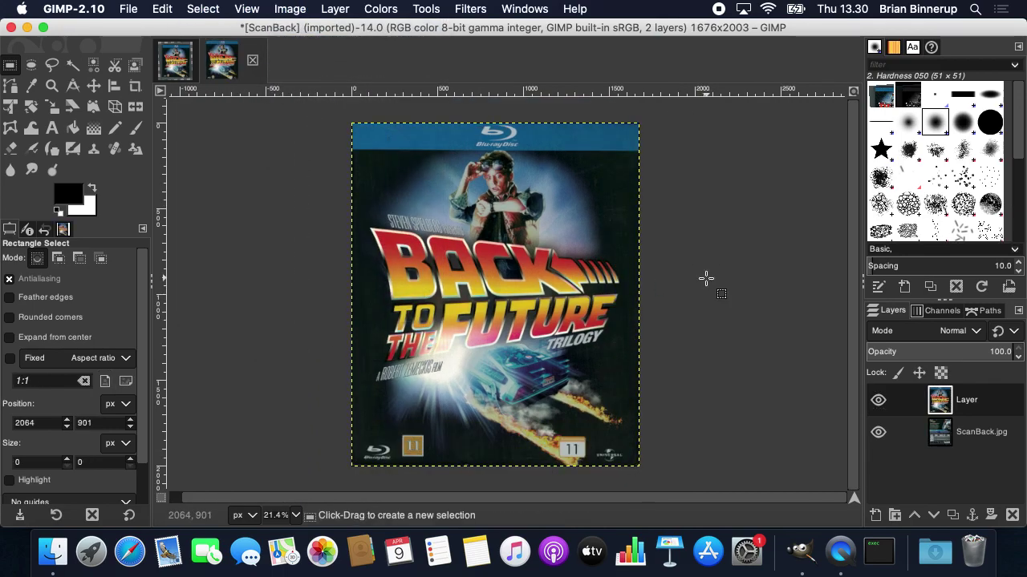
pyautogui.click(878, 401)
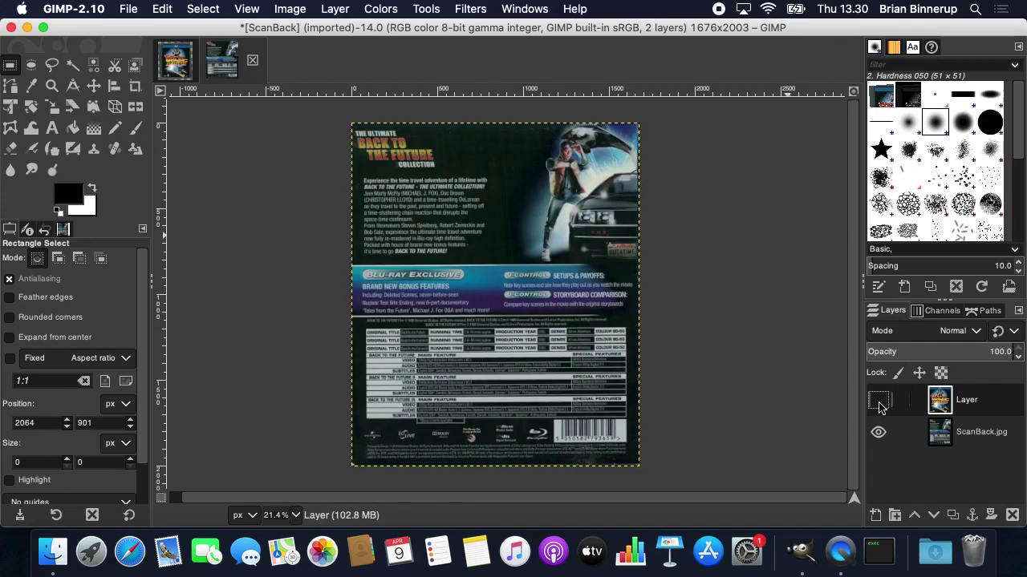
pyautogui.click(879, 403)
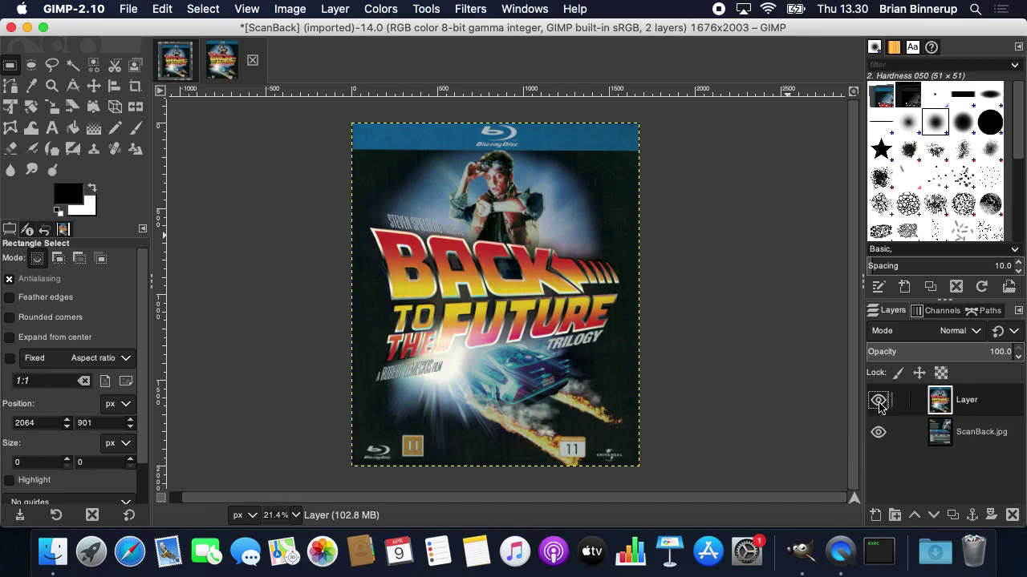
# Export the cropped front cover to the Desktop as BTFFront.jpg with the existing JPEG settings
pyautogui.click(131, 8)
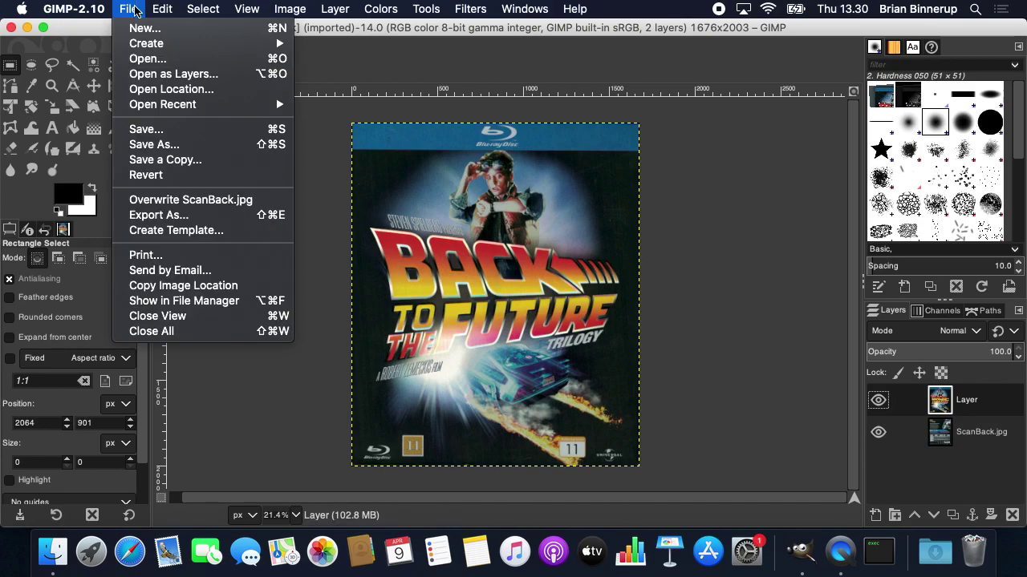
pyautogui.click(159, 215)
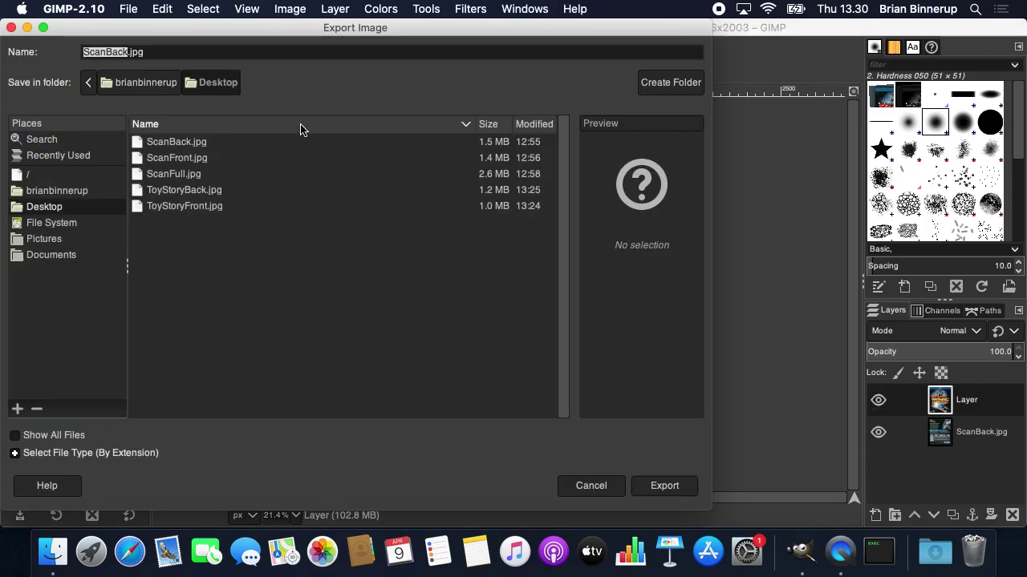
pyautogui.write('BT')
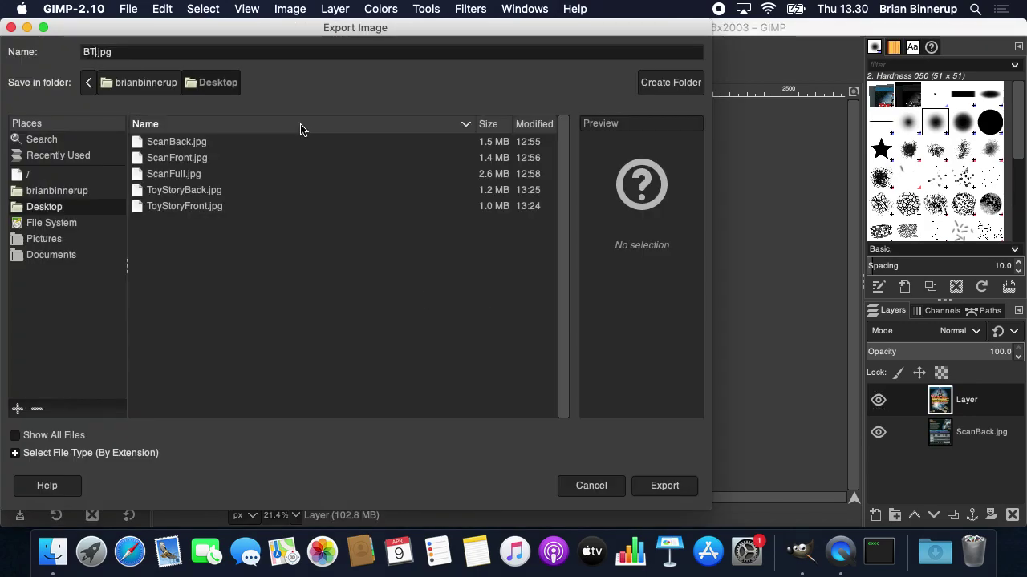
pyautogui.write('FFront')
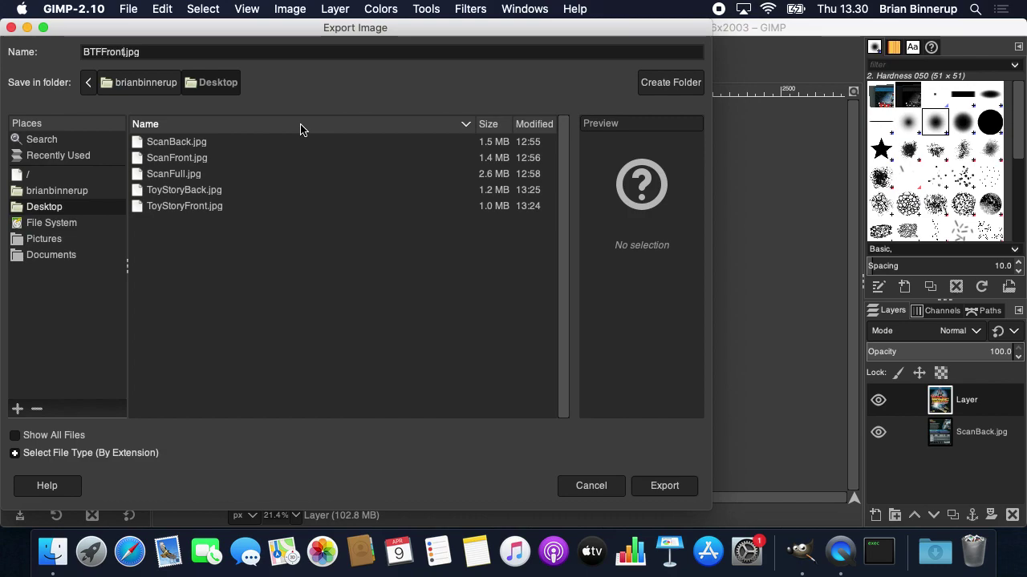
pyautogui.click(675, 482)
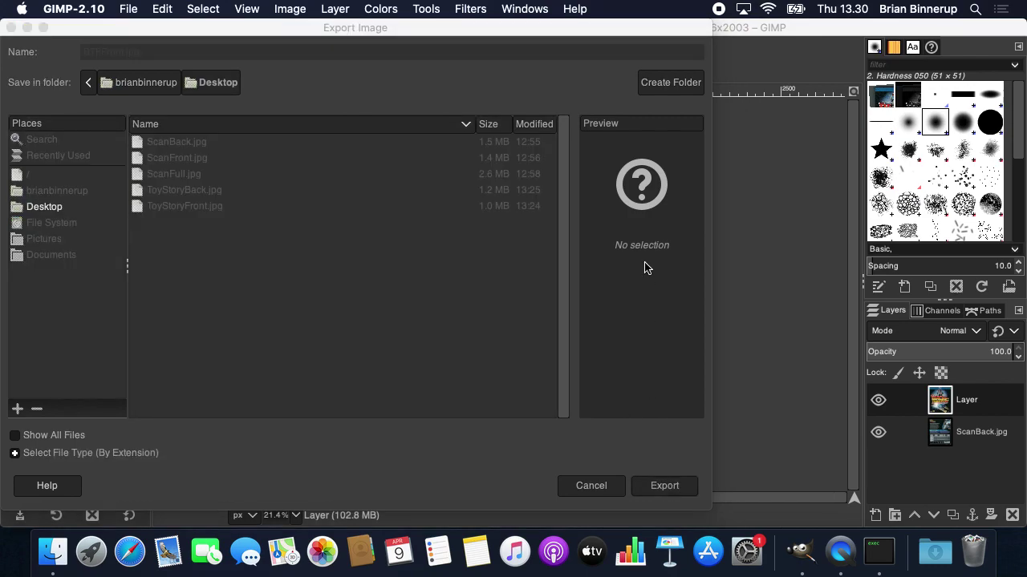
pyautogui.click(583, 446)
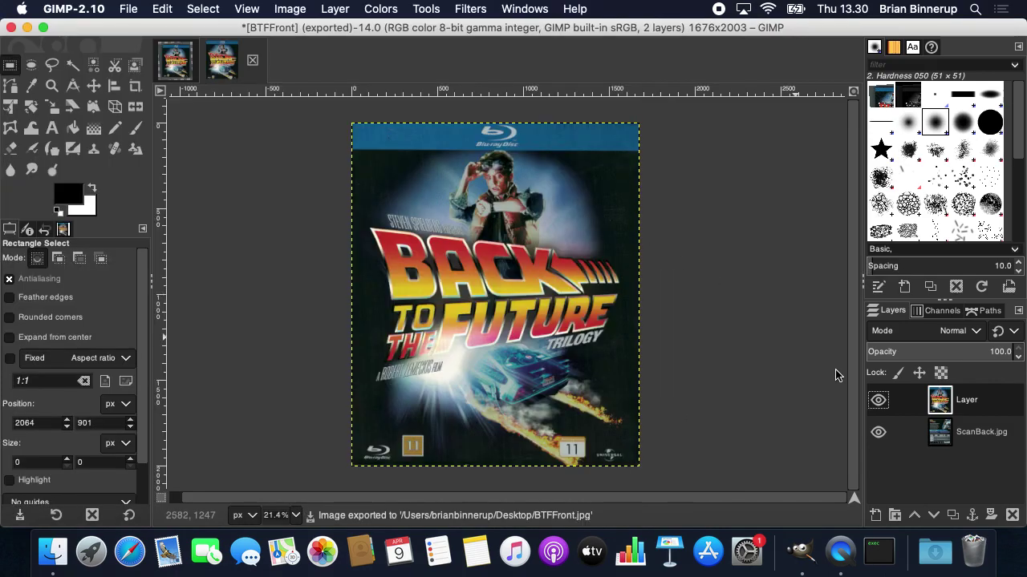
# Hide the front cover layer and export the back cover to the Desktop as BTFBack.jpg at JPEG quality 90
pyautogui.click(878, 401)
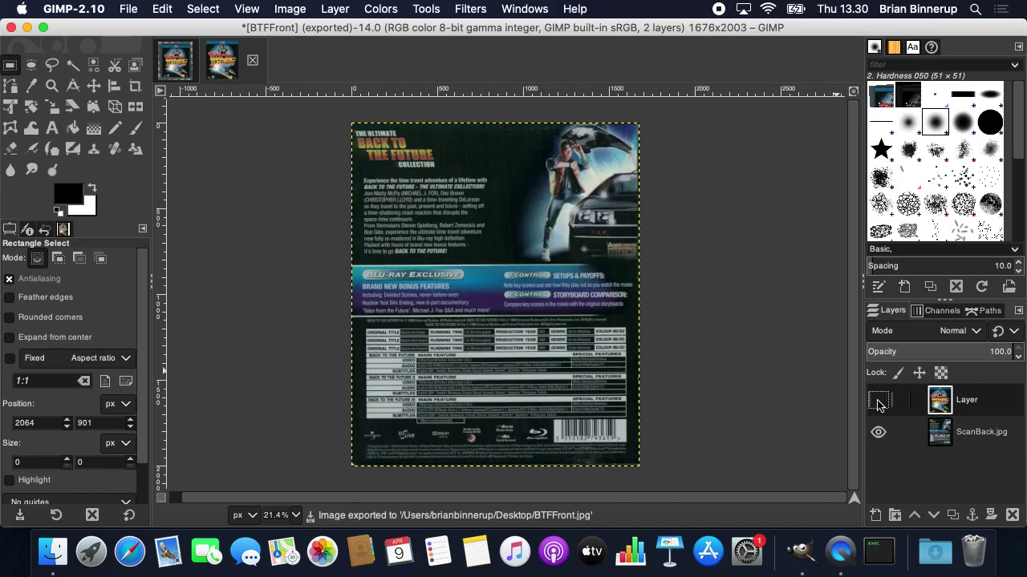
pyautogui.click(129, 8)
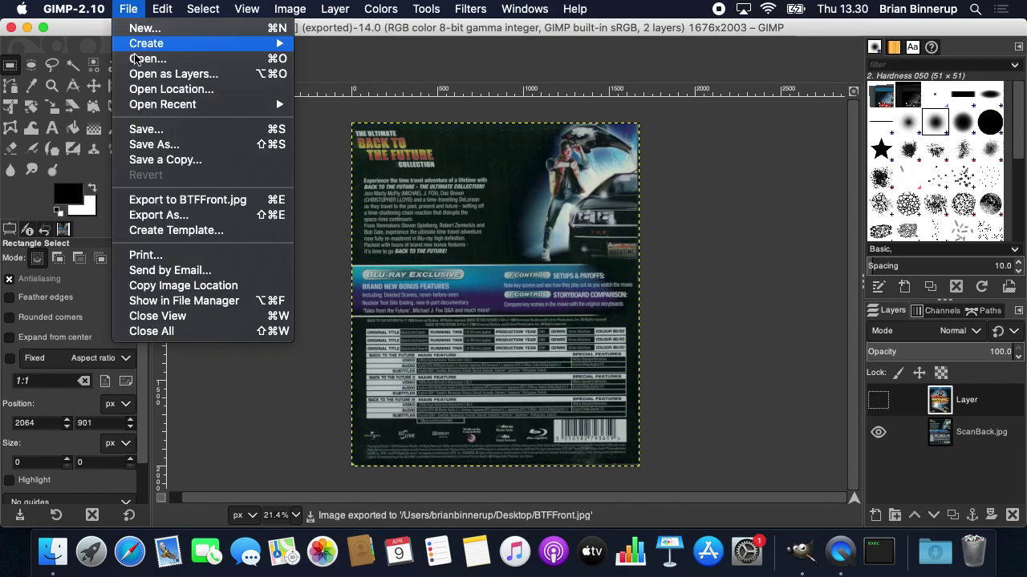
pyautogui.click(166, 215)
pyautogui.press('Right')
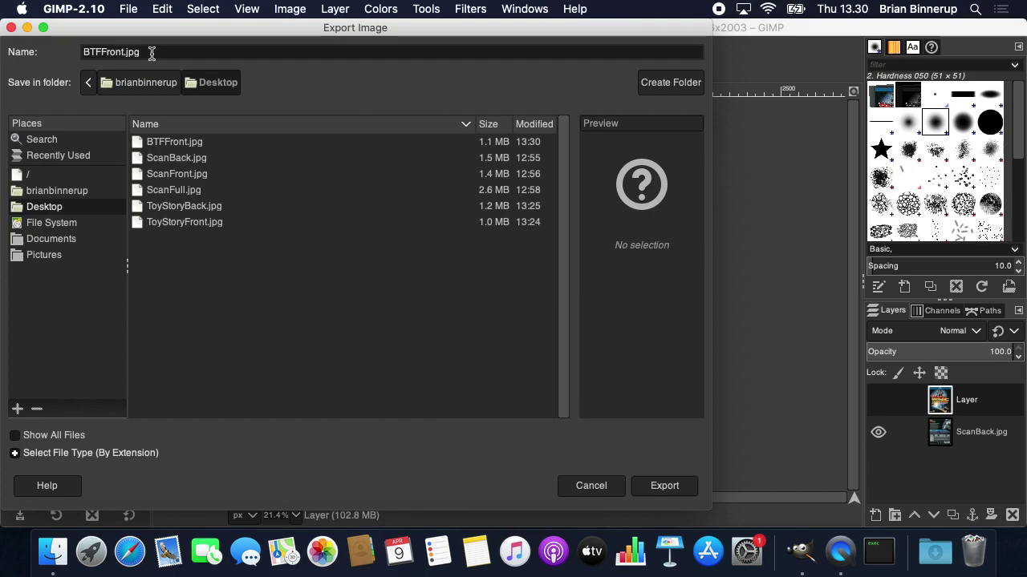
pyautogui.press('BackSpace')
pyautogui.write('Ba')
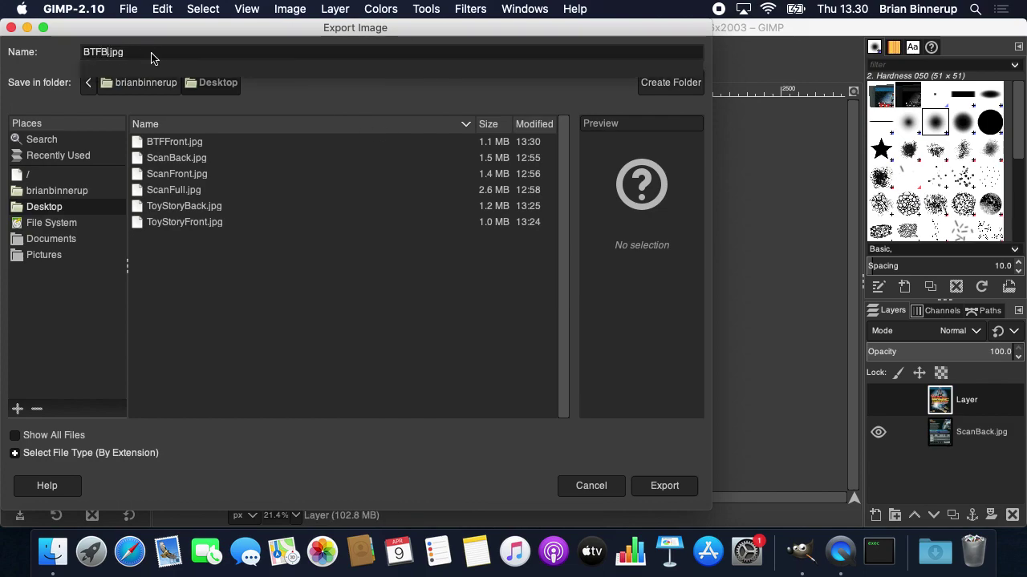
pyautogui.write('ck')
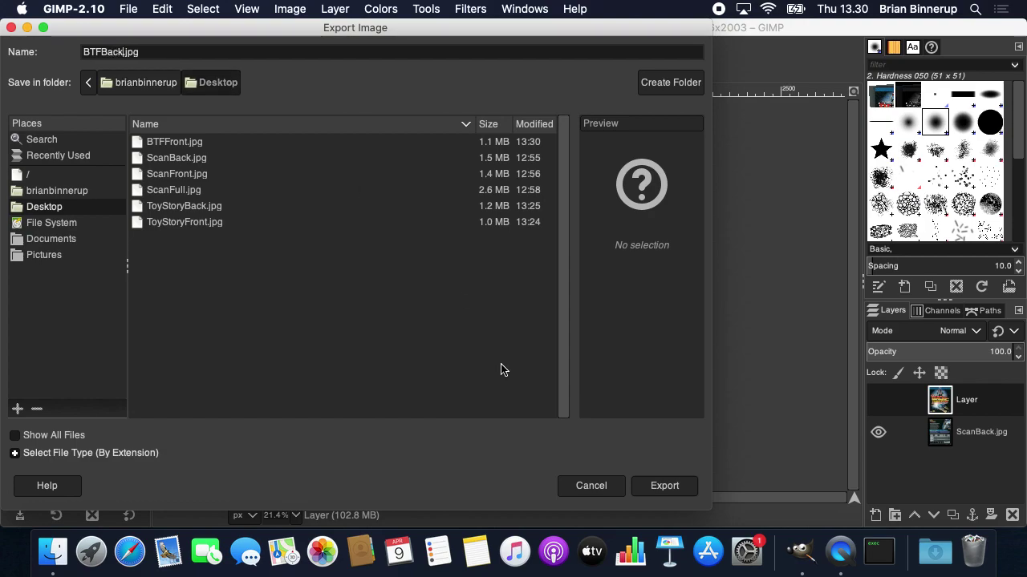
pyautogui.click(653, 489)
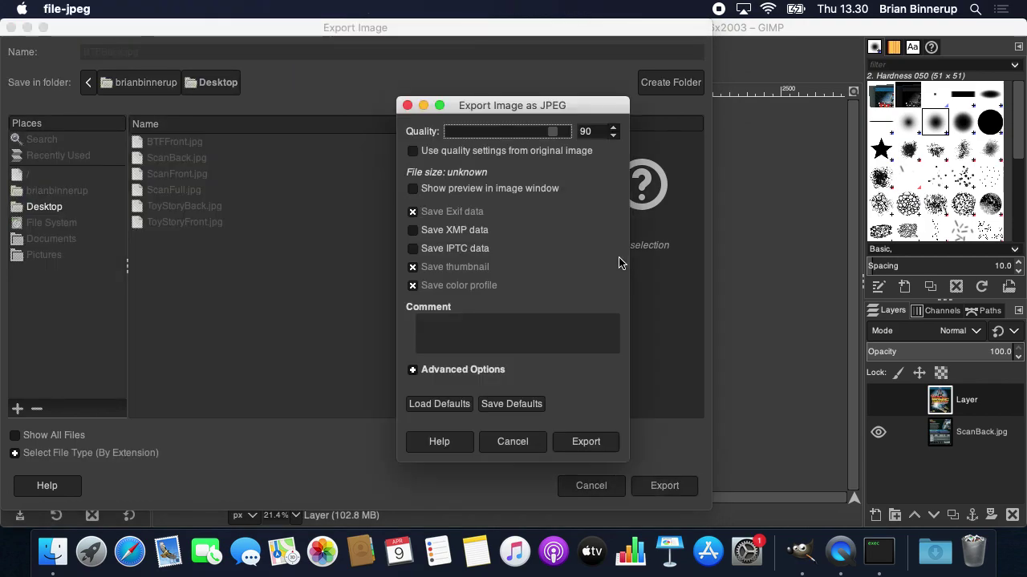
pyautogui.click(581, 446)
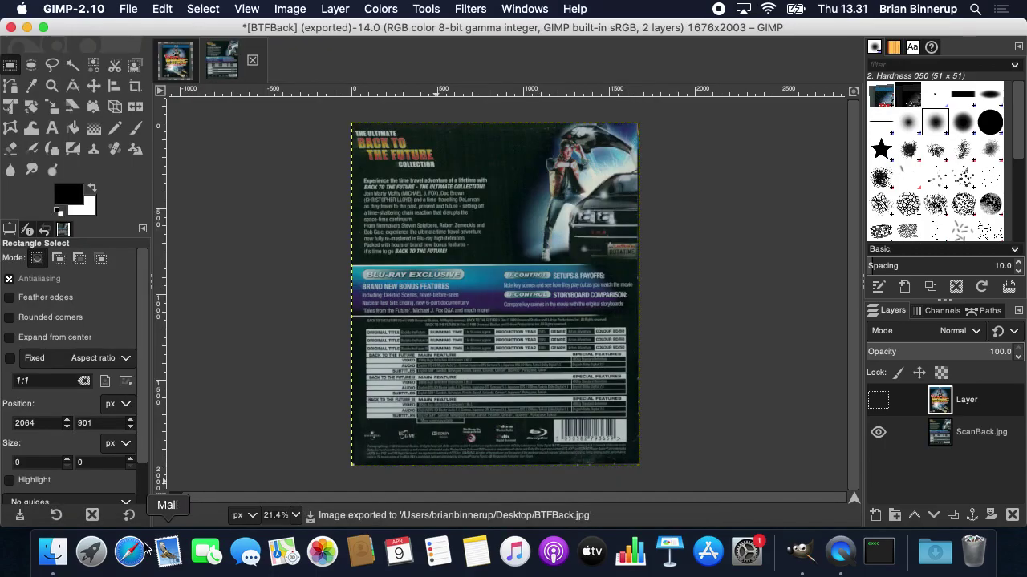
# Switch to Finder and place BTFBack.jpg beside BTFFront.jpg in the Desktop folder
pyautogui.click(53, 551)
pyautogui.click(531, 341)
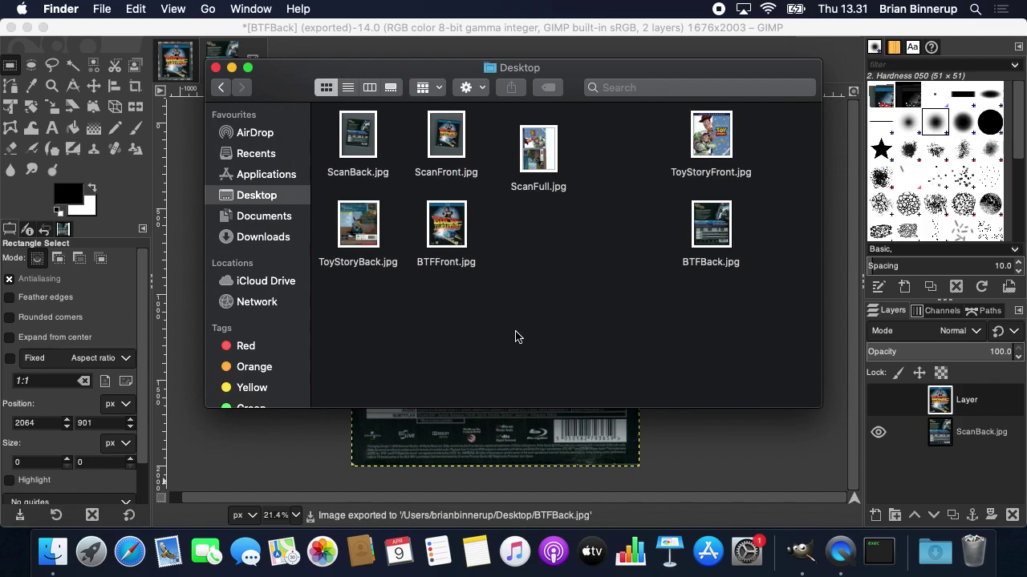
pyautogui.click(441, 226)
pyautogui.click(716, 238)
pyautogui.moveTo(716, 239); pyautogui.dragTo(511, 230)
pyautogui.click(601, 339)
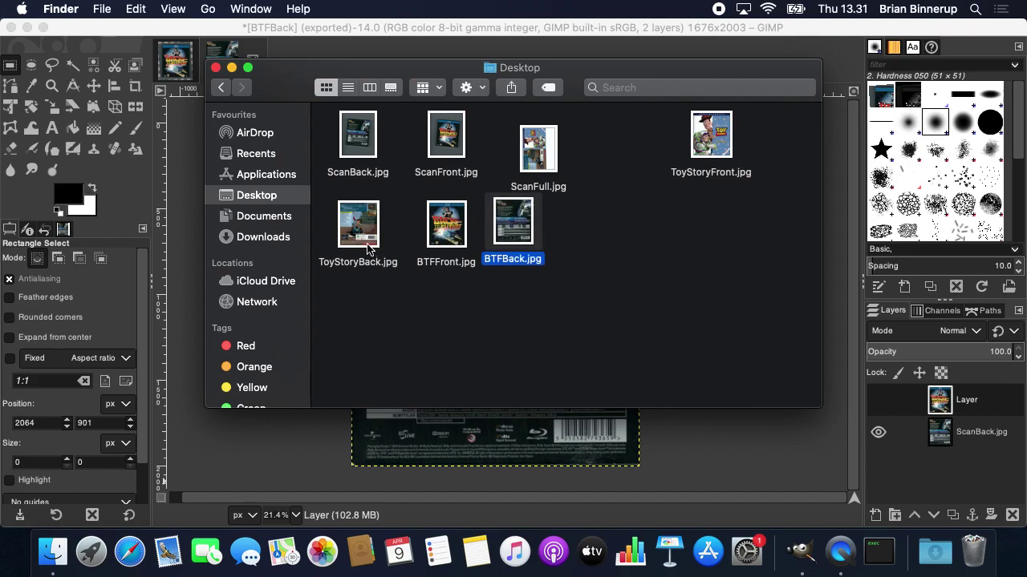
# Check the exported ToyStoryFront.jpg and ToyStoryBack.jpg files in the Desktop folder and return to GIMP
pyautogui.click(703, 142)
pyautogui.click(365, 232)
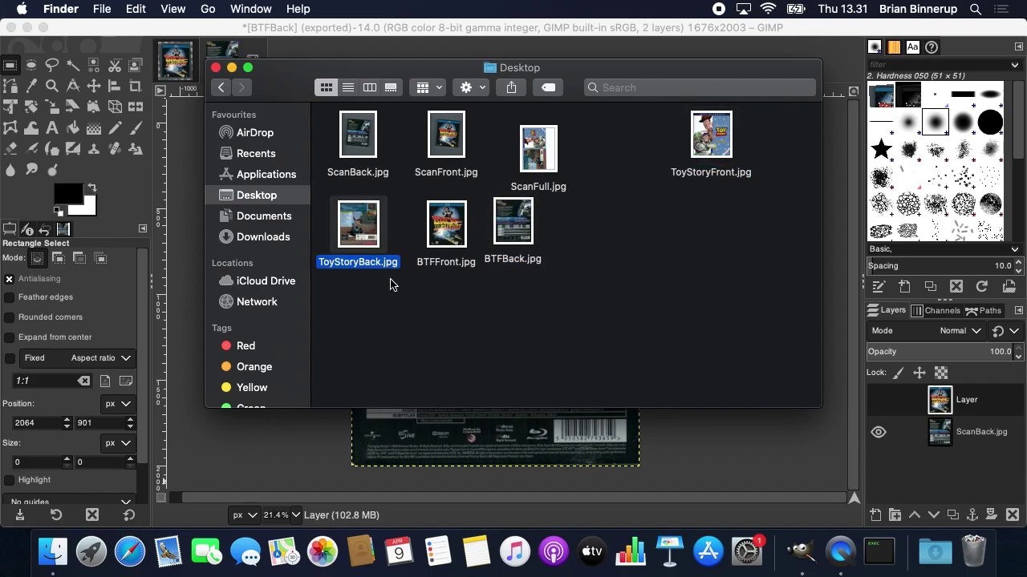
pyautogui.click(613, 365)
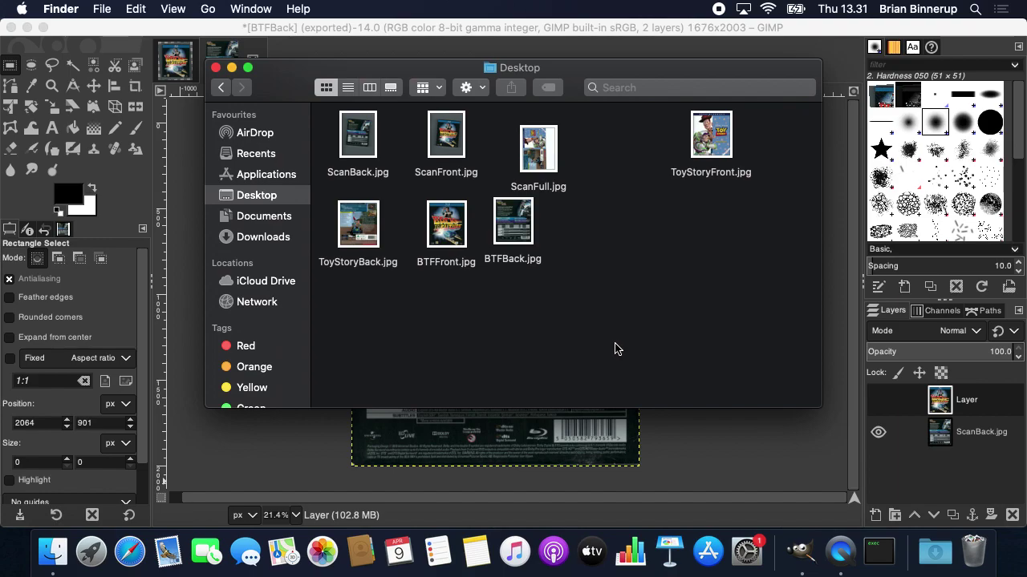
pyautogui.click(690, 439)
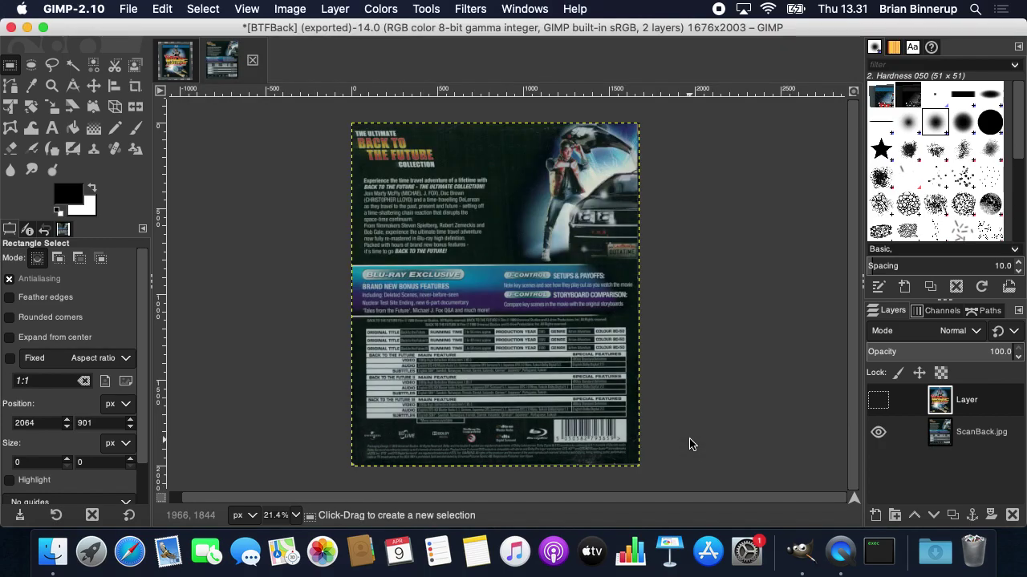